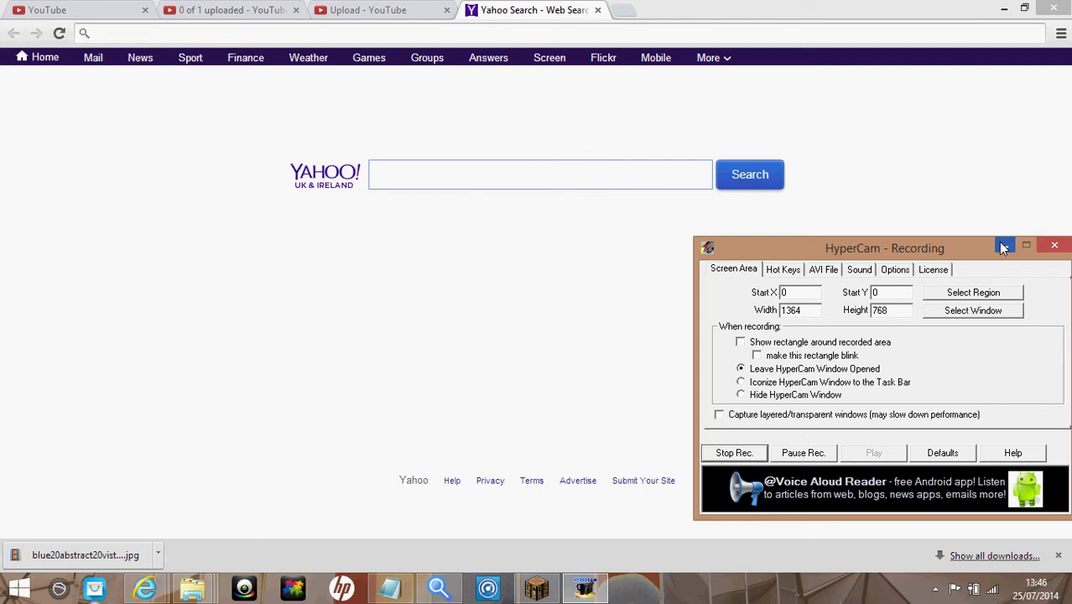
Load flamingtext.com and open its All Logos gallery, then start a new browser tab
click(1003, 247)
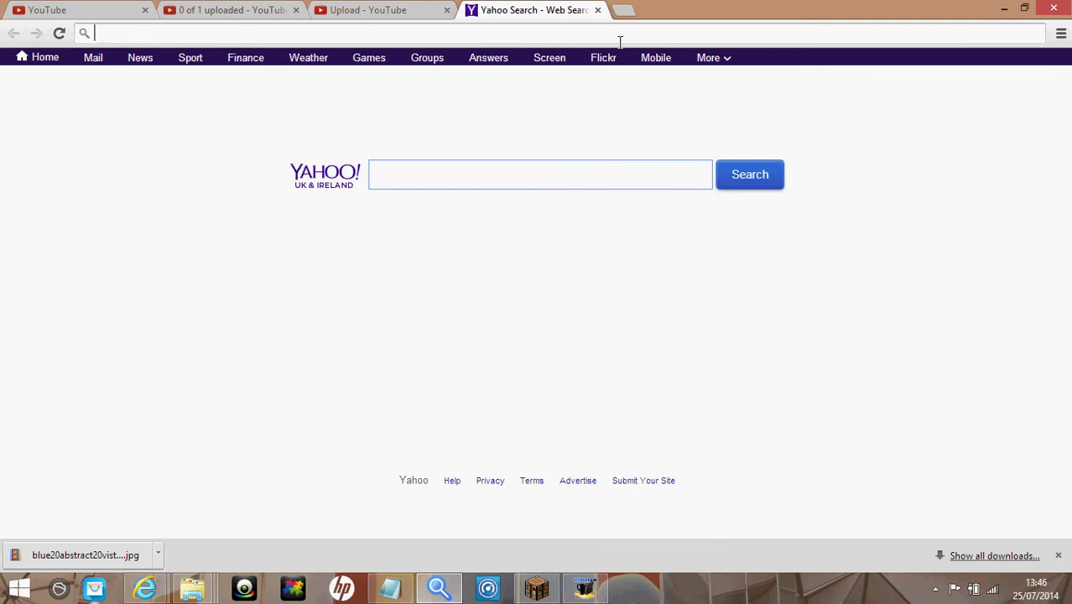
click(620, 42)
text(fla)
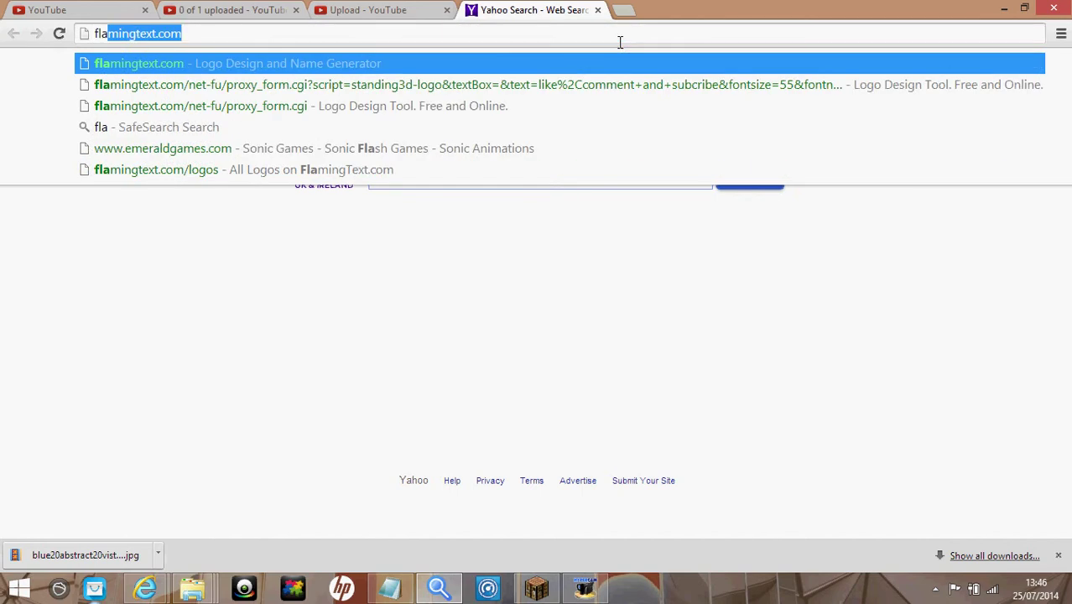
text(min)
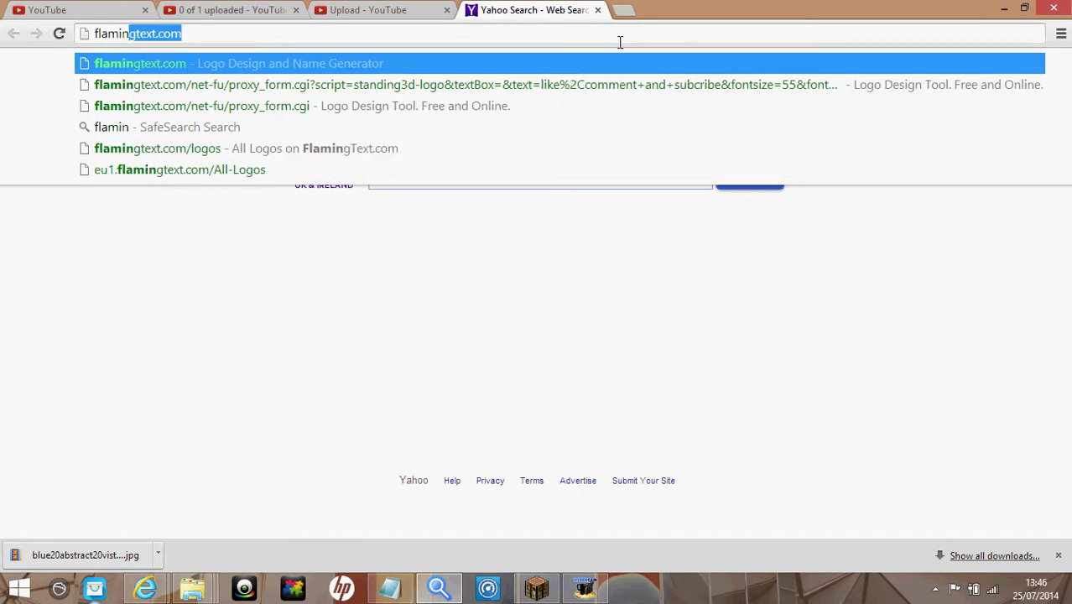
key(Return)
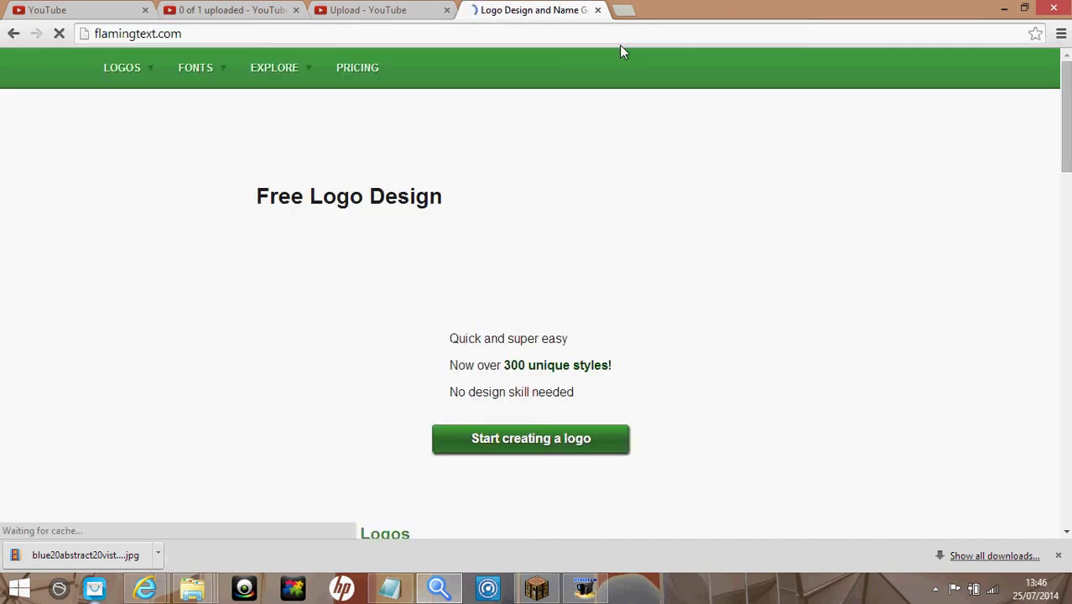
click(578, 437)
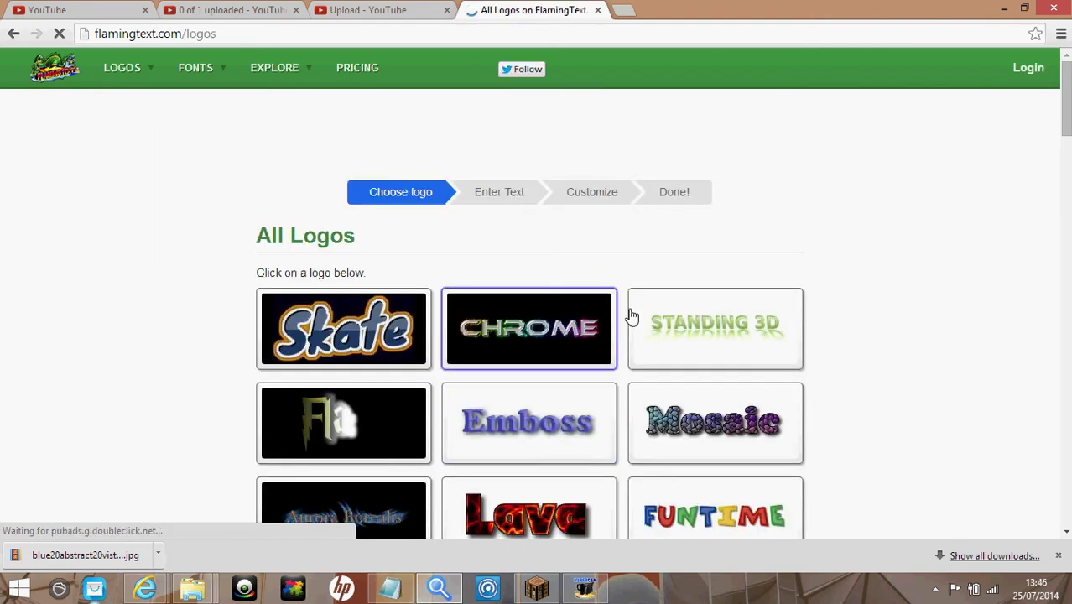
click(622, 12)
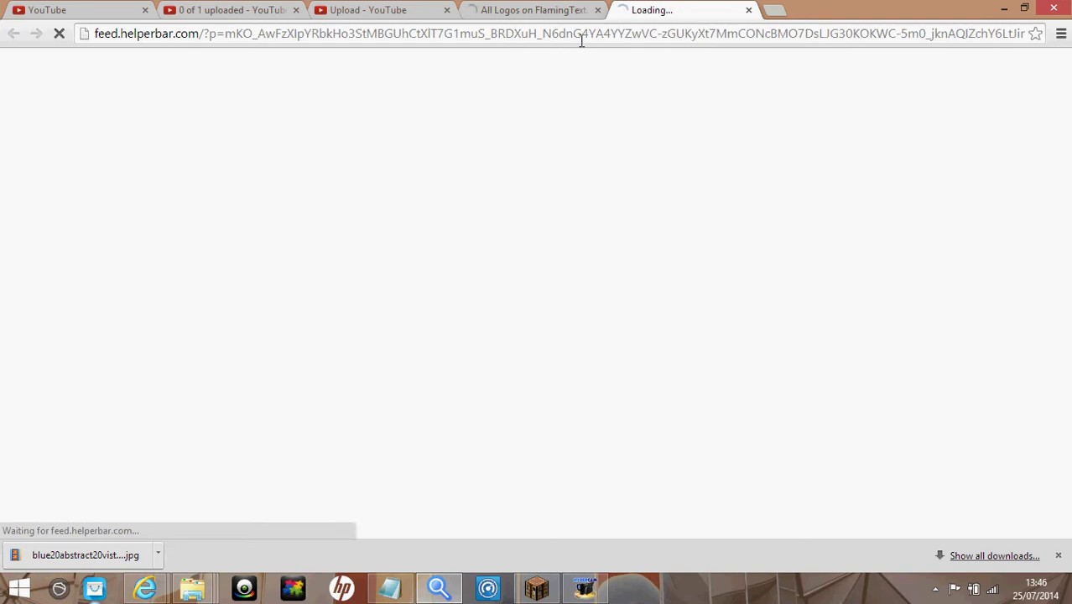
Load picmonkey.com in the new tab
click(582, 39)
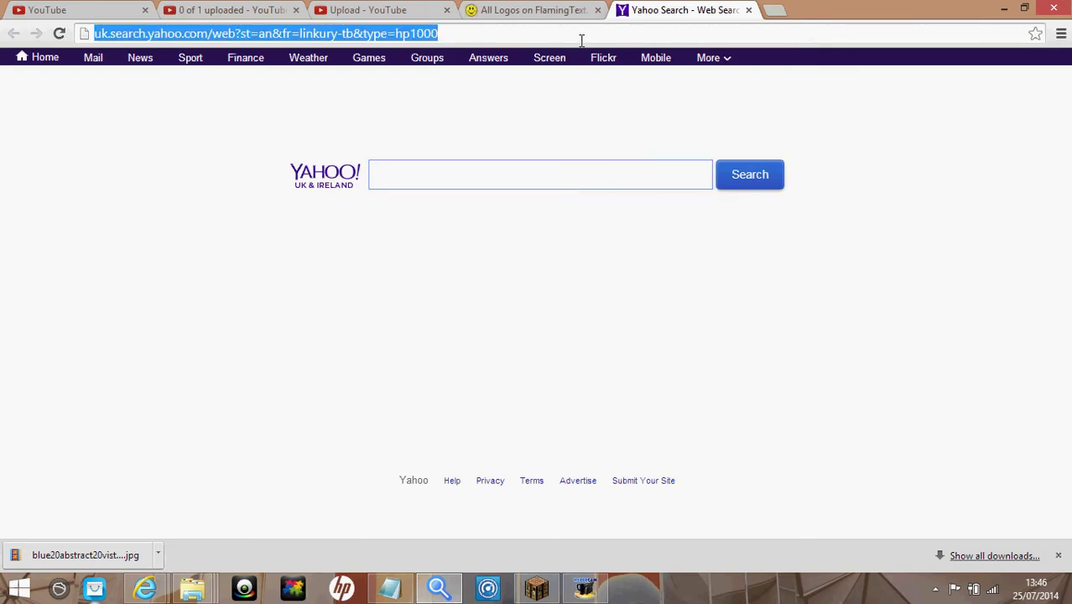
key(BackSpace)
text(picmonkey.com)
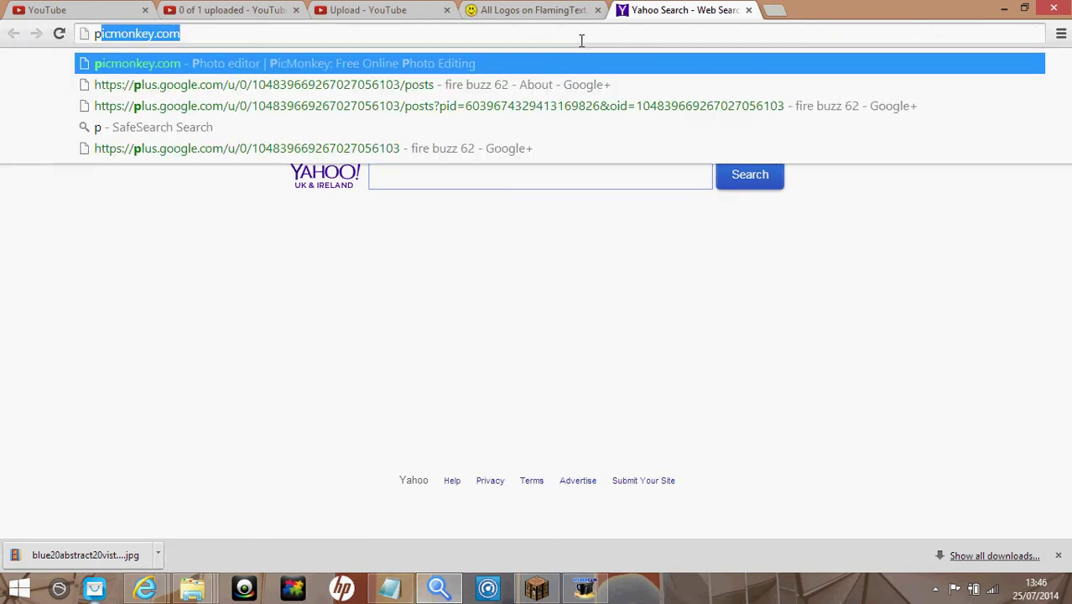
key(Return)
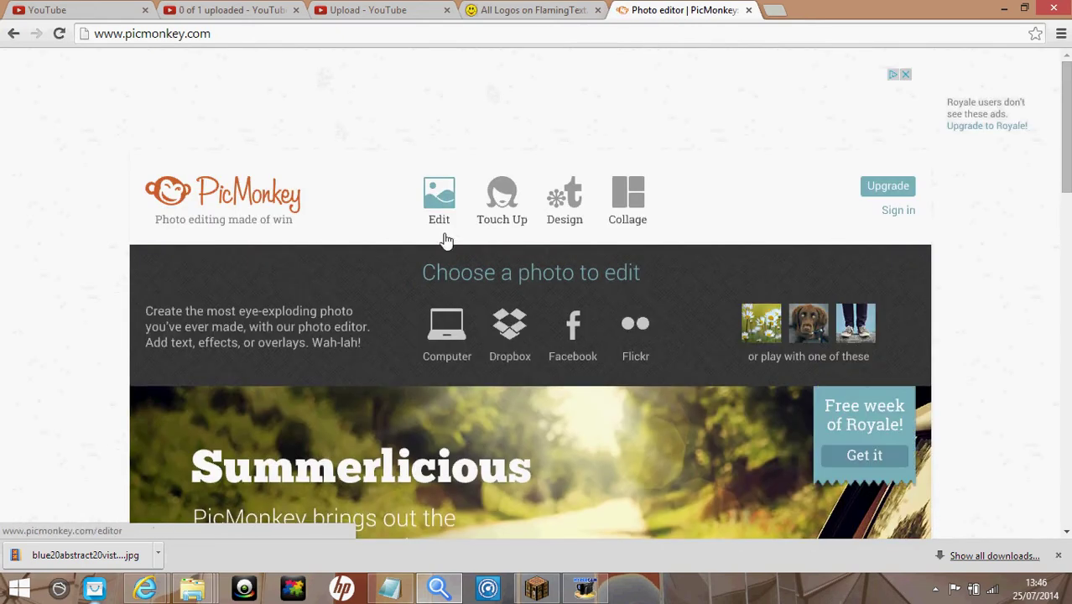
click(461, 327)
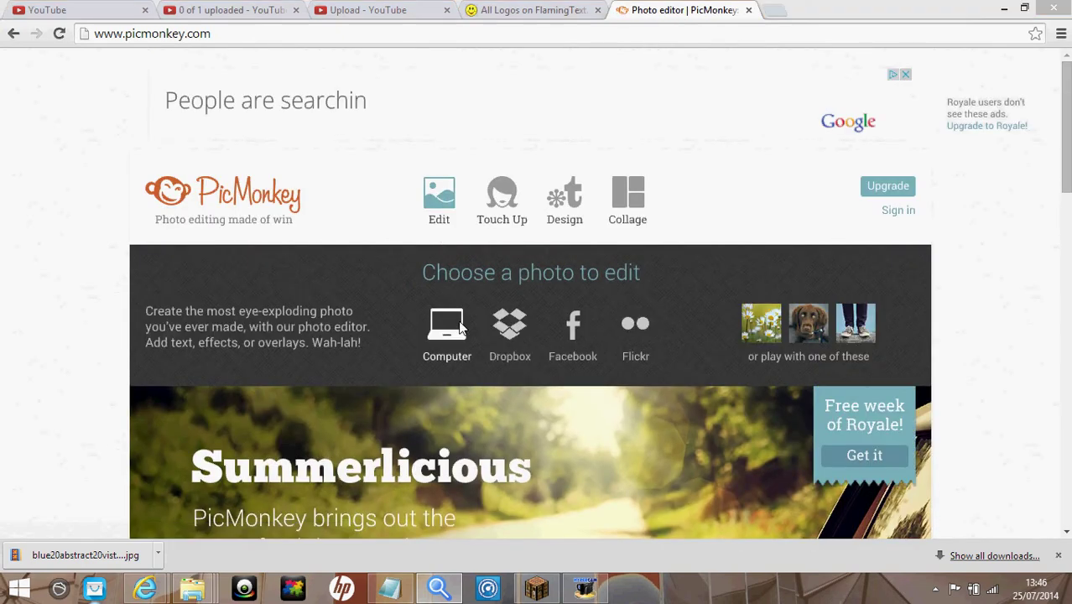
mouse_move(69, 218)
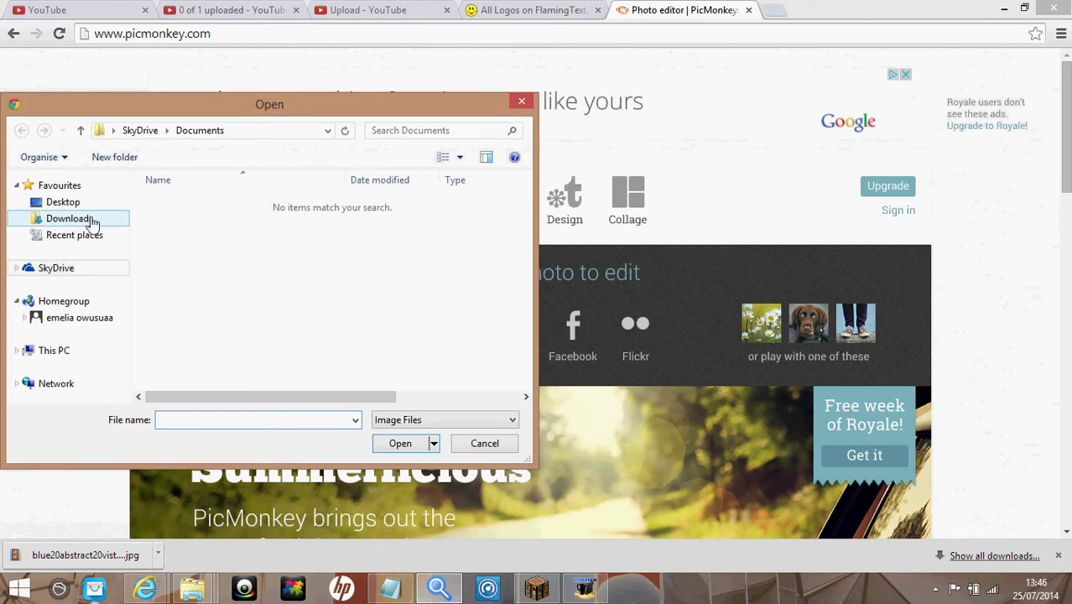
click(92, 208)
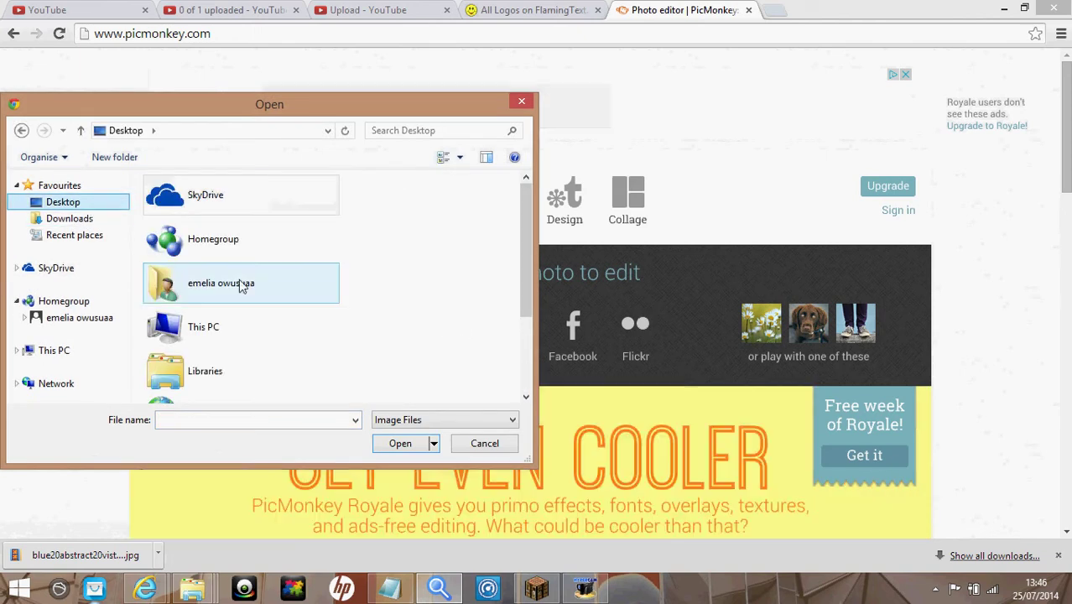
double_click(270, 337)
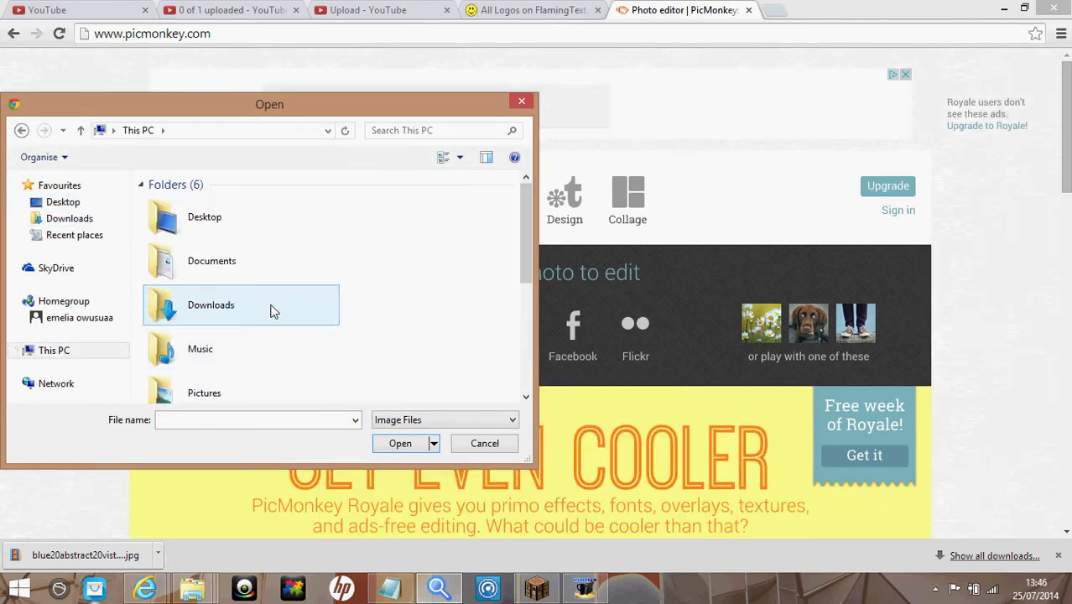
double_click(279, 255)
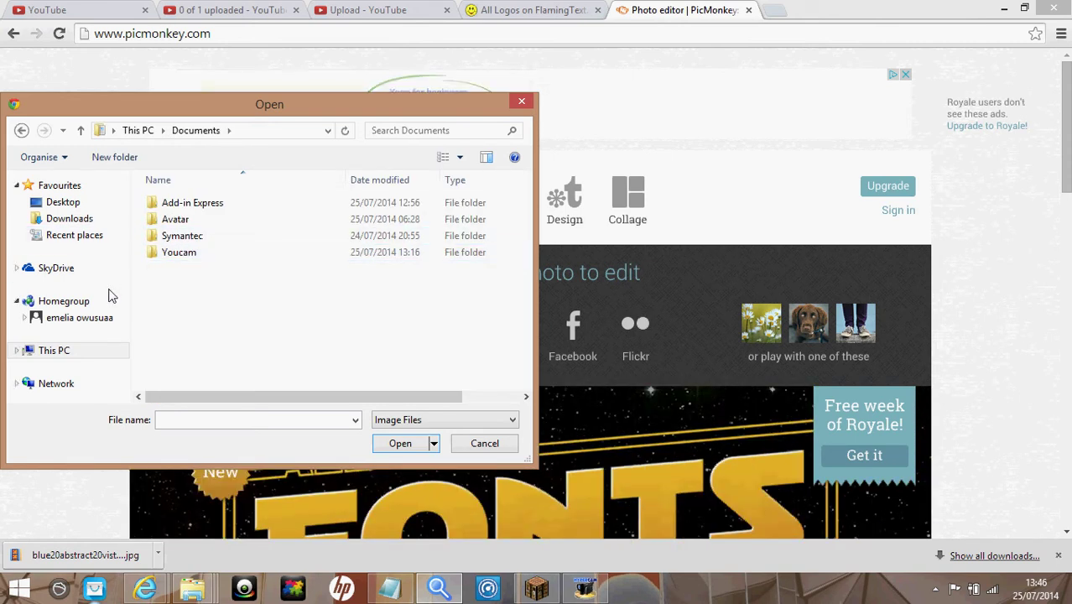
mouse_move(75, 319)
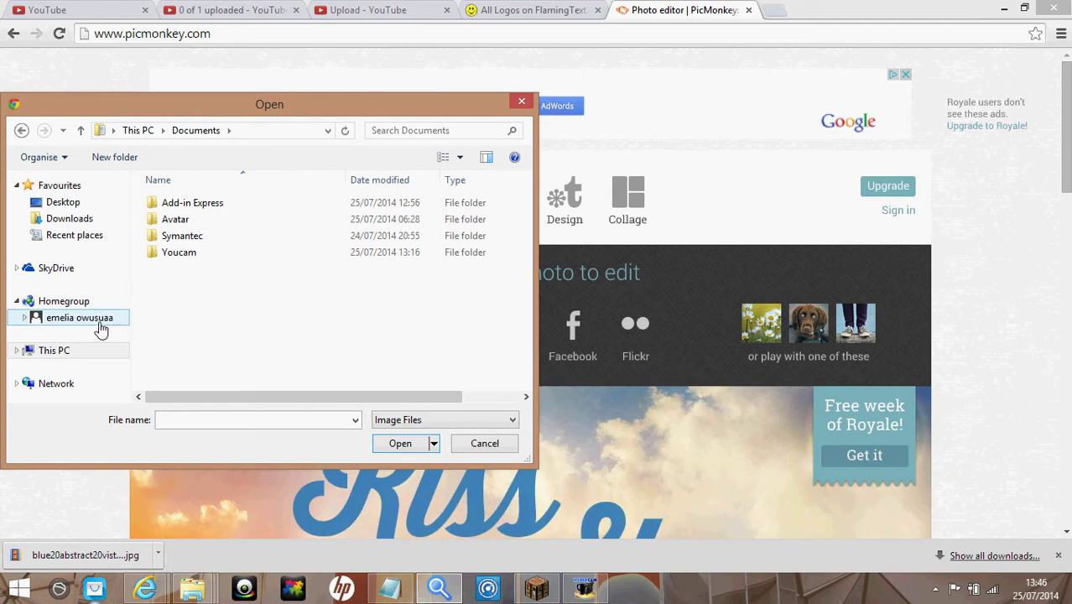
click(103, 206)
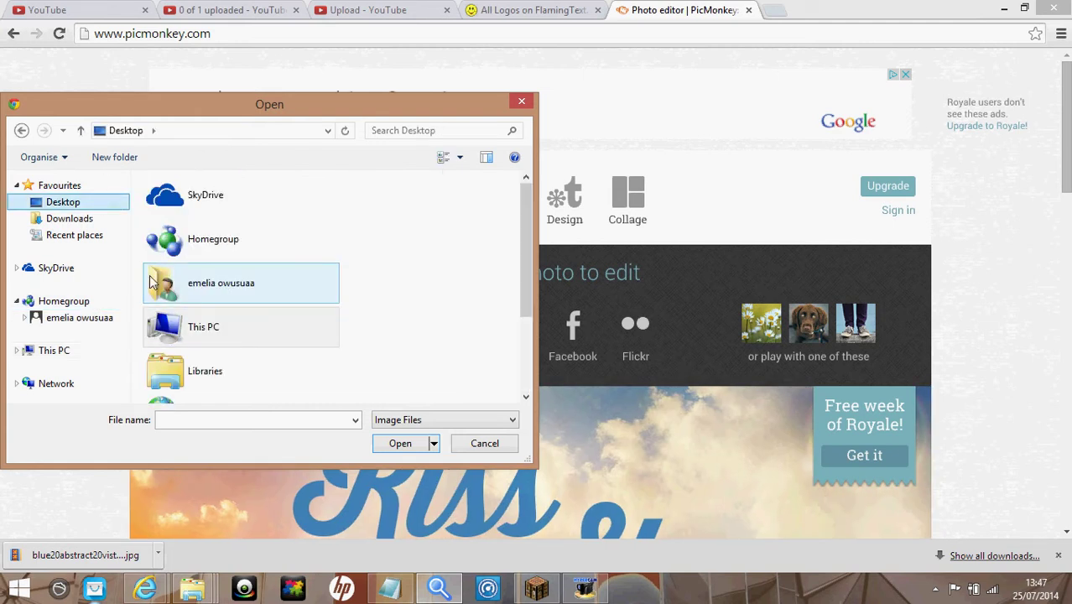
click(113, 223)
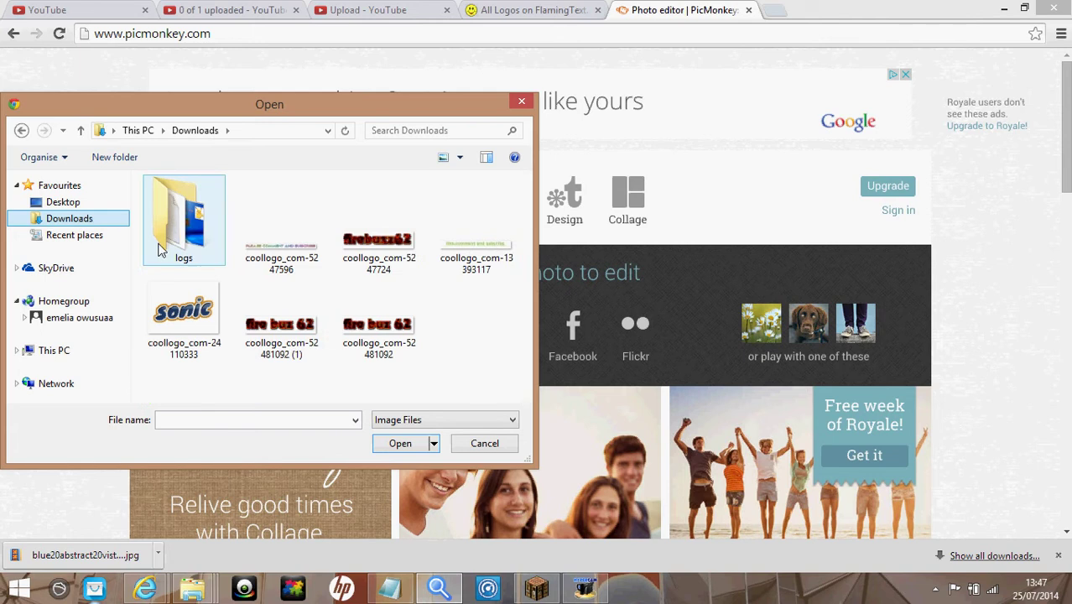
click(189, 243)
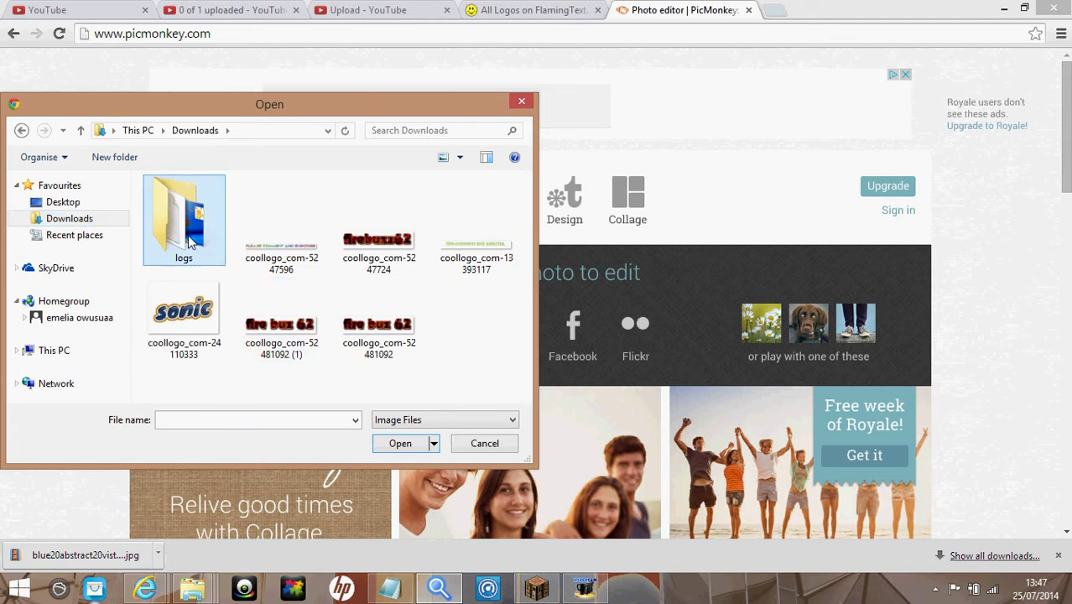
double_click(192, 242)
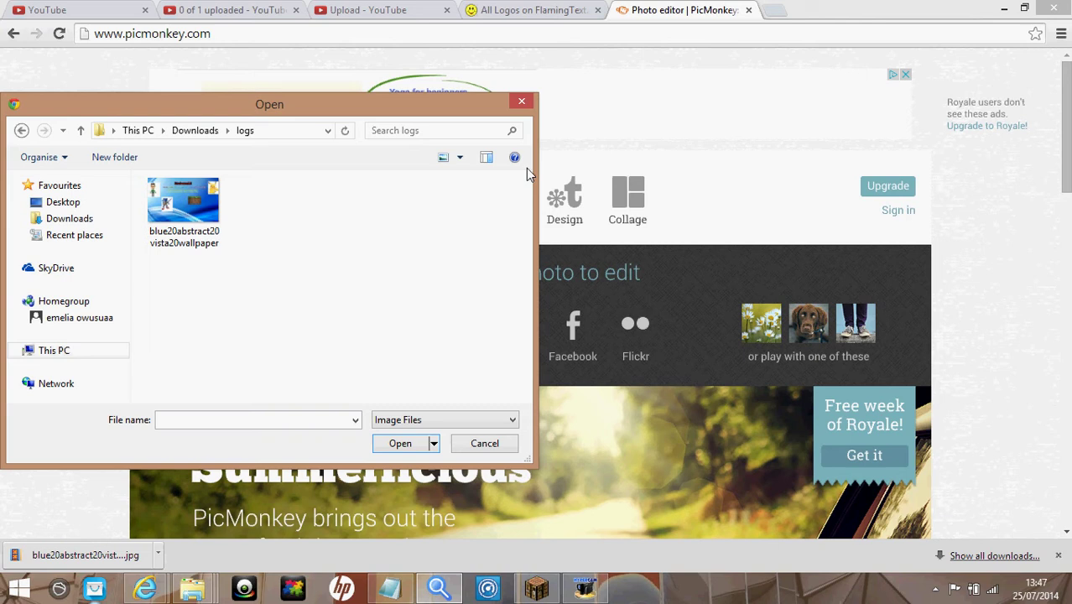
click(521, 101)
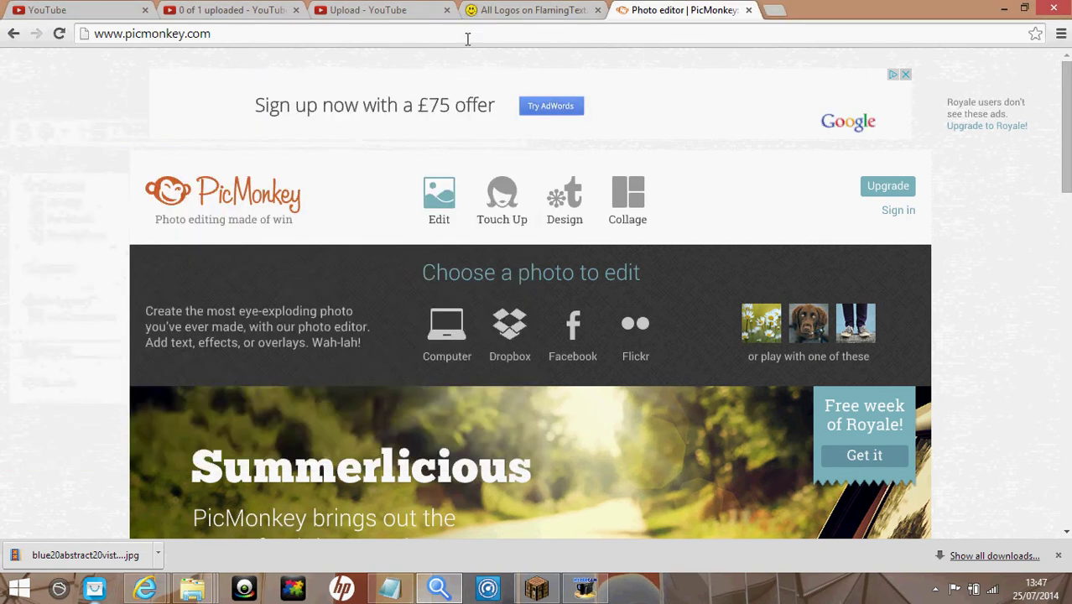
Switch to the fire buzz 62 YouTube tab and choose Edit channel art from the banner pencil
click(95, 18)
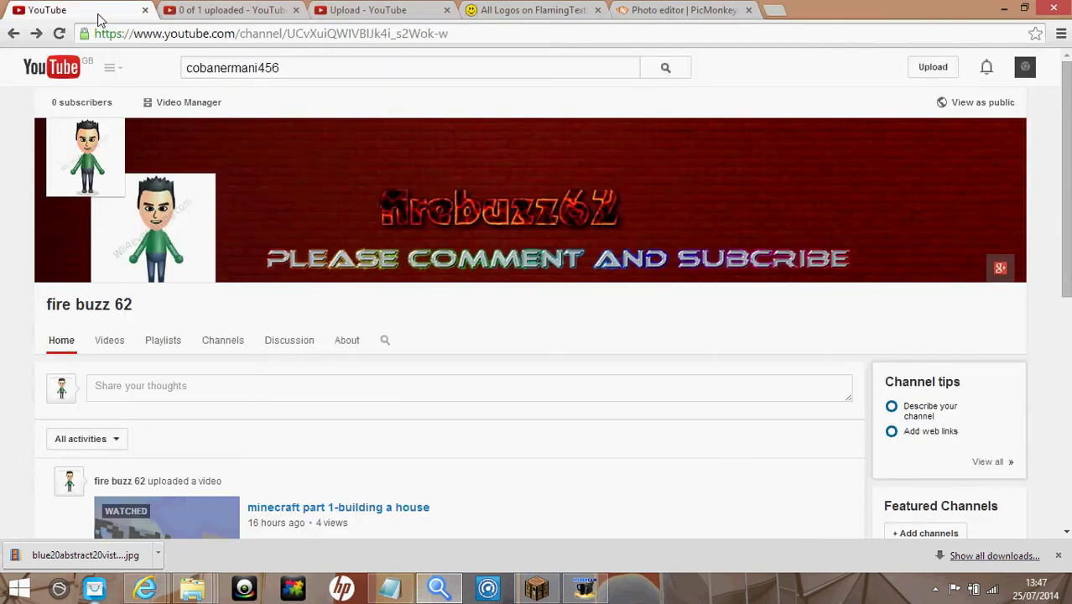
mouse_move(875, 198)
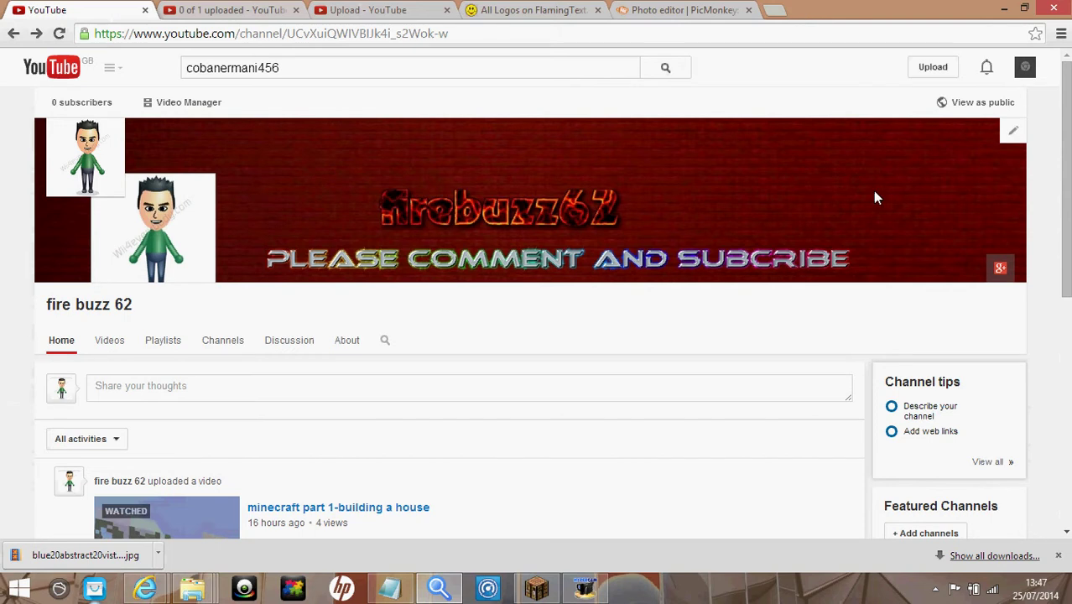
click(1013, 132)
click(970, 179)
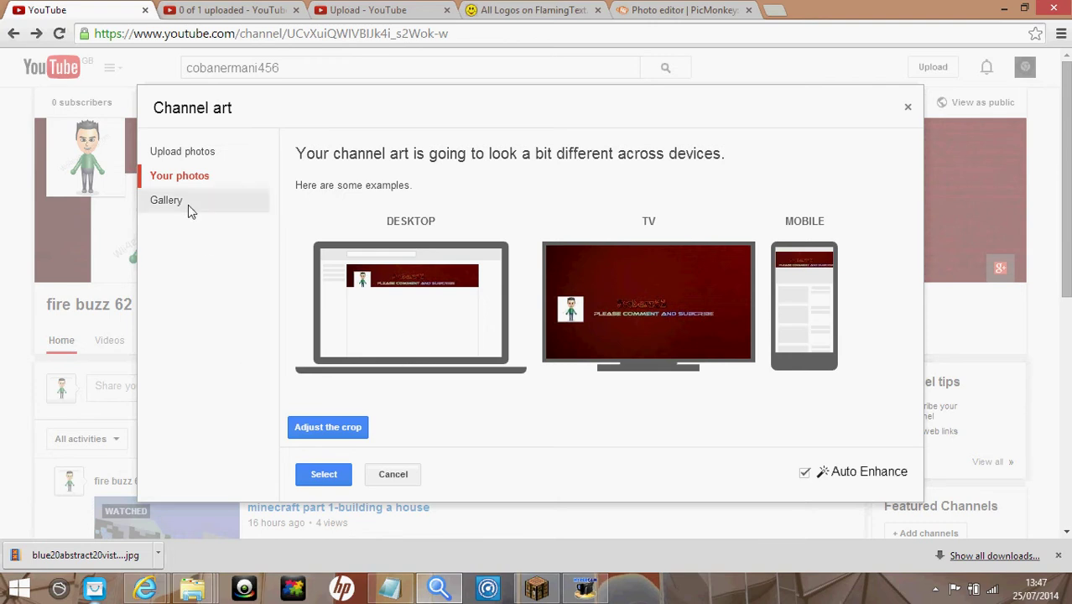
Start uploading a new banner photo from the computer and browse into This PC's Documents
click(198, 158)
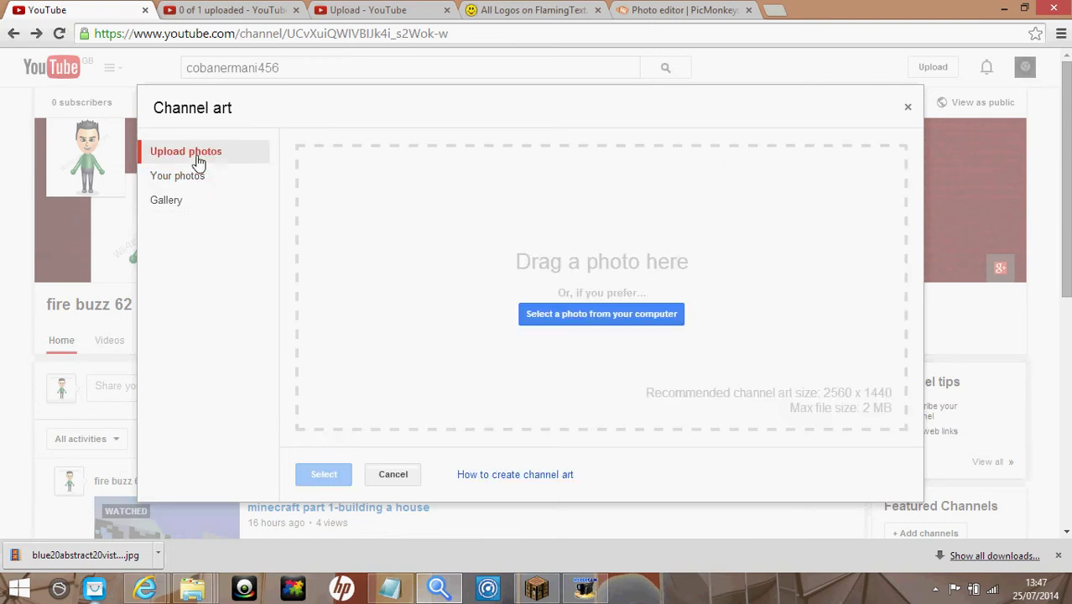
click(564, 318)
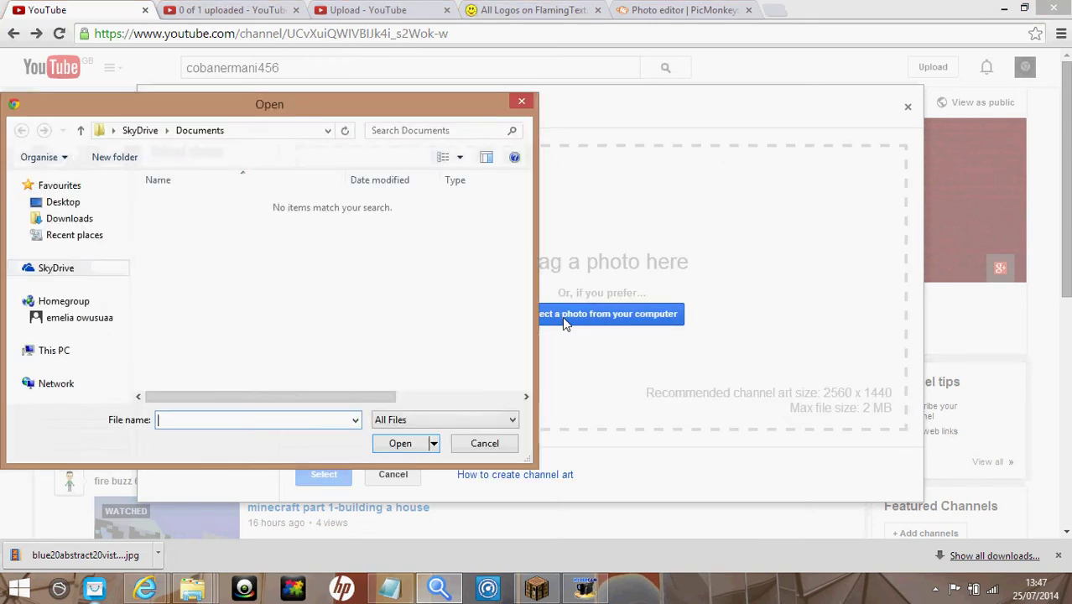
click(52, 206)
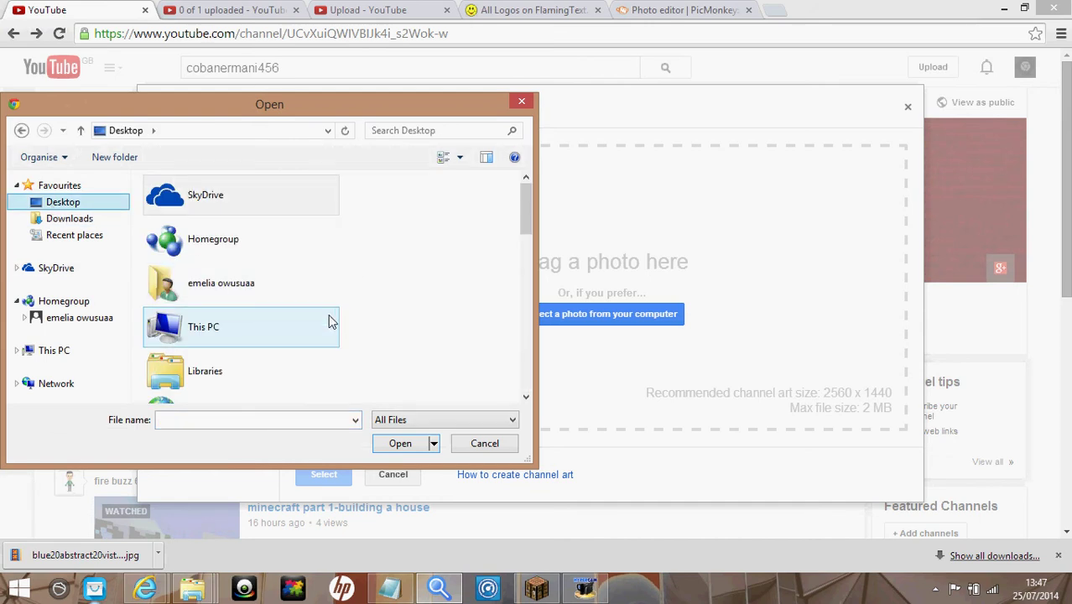
click(331, 322)
double_click(331, 321)
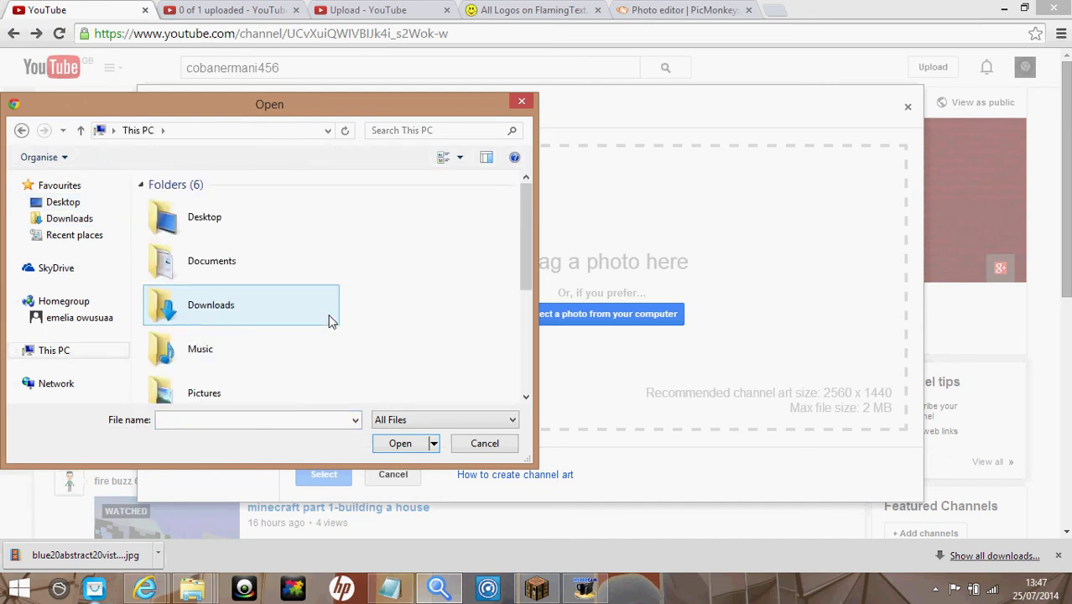
double_click(304, 260)
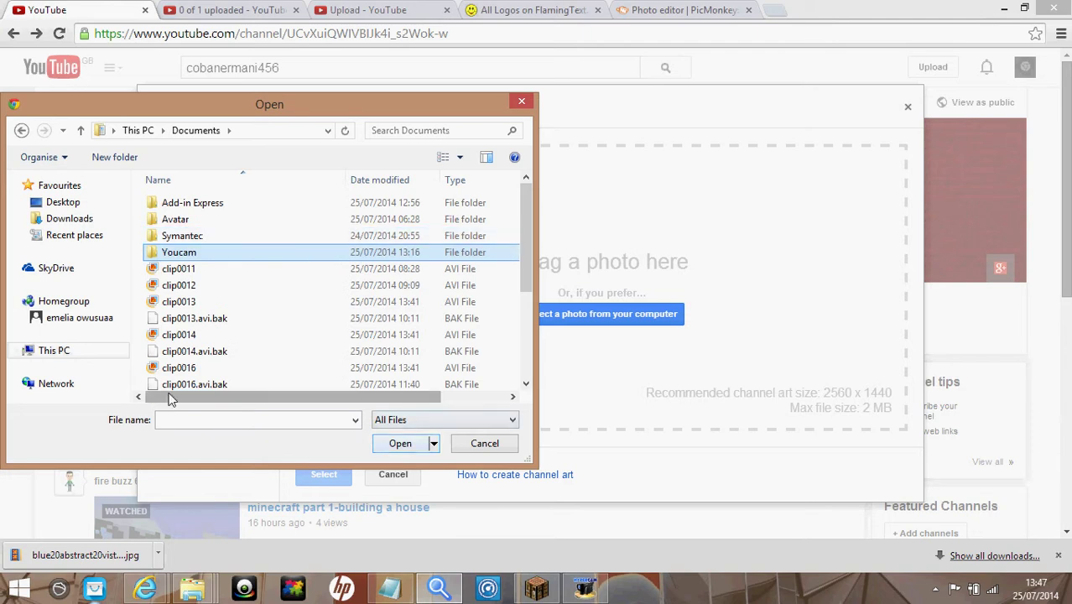
Search the Desktop and homegroup shared folders for the channel art image
click(21, 130)
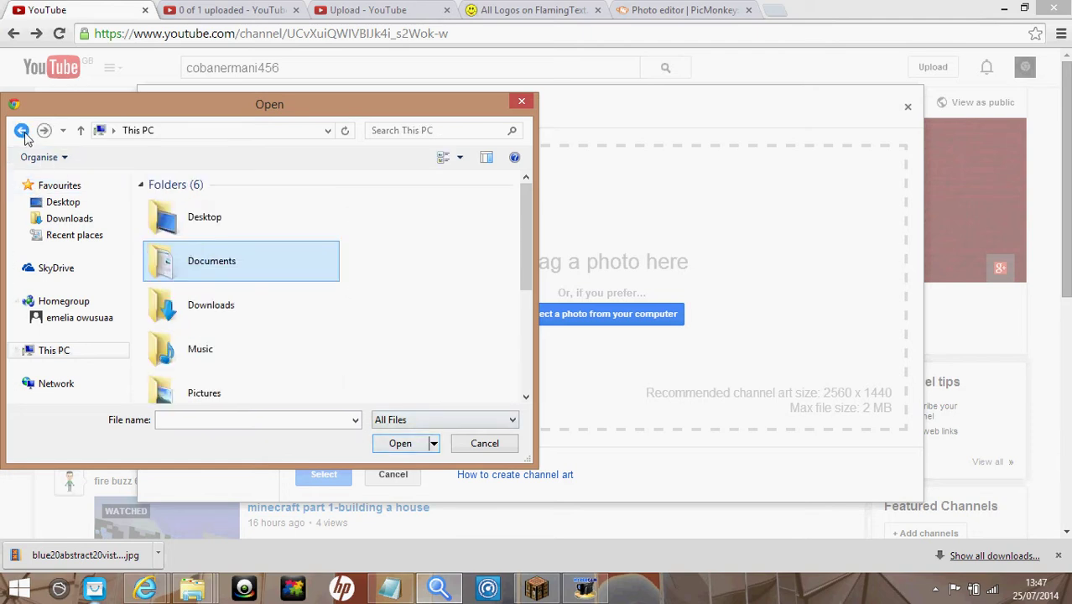
double_click(214, 220)
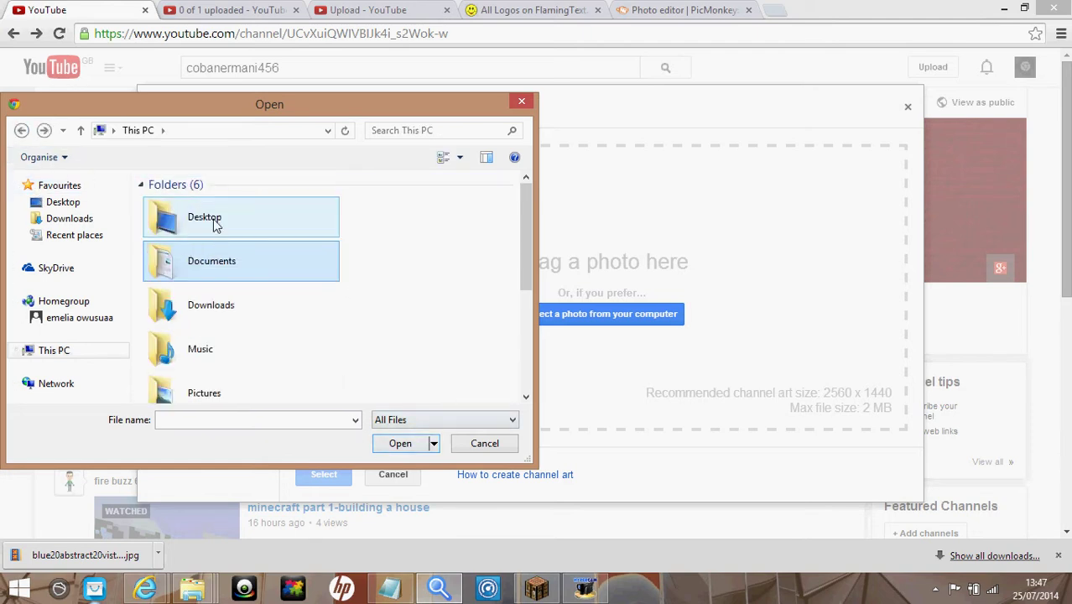
click(77, 327)
click(258, 211)
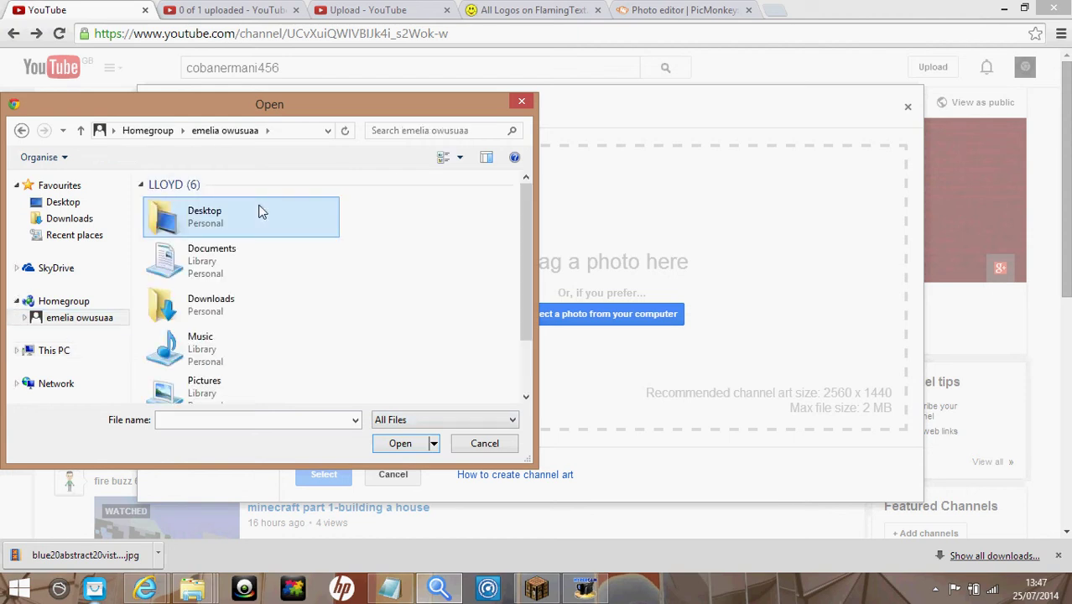
double_click(259, 212)
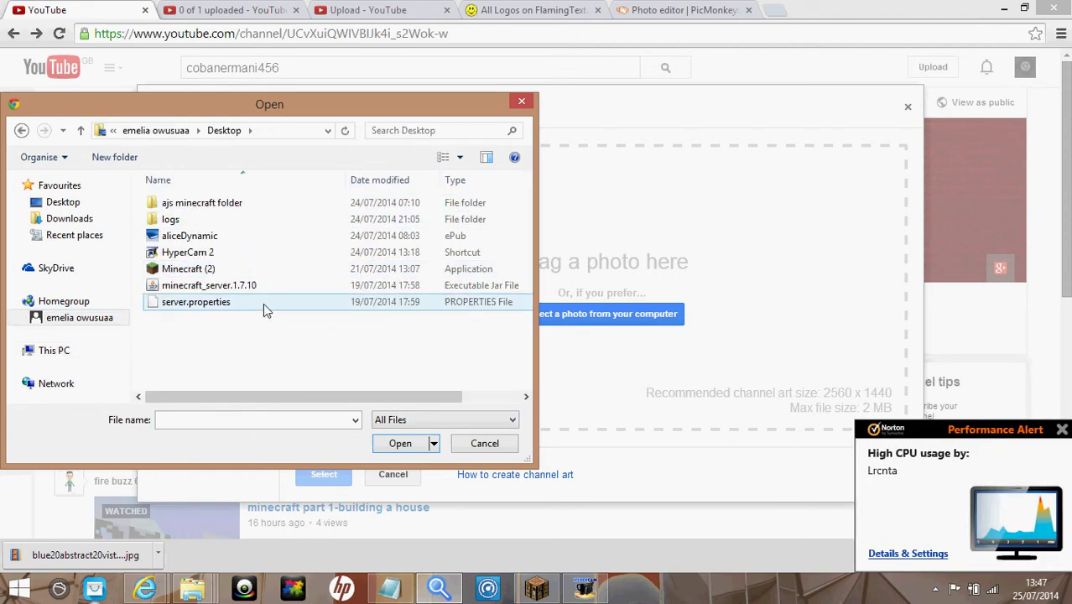
click(26, 135)
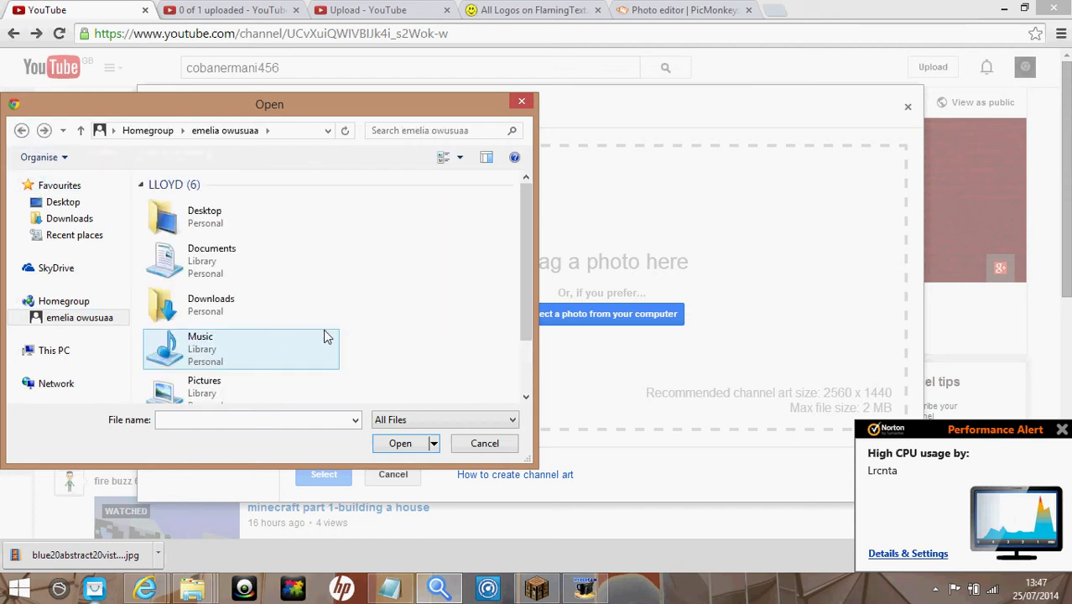
click(339, 273)
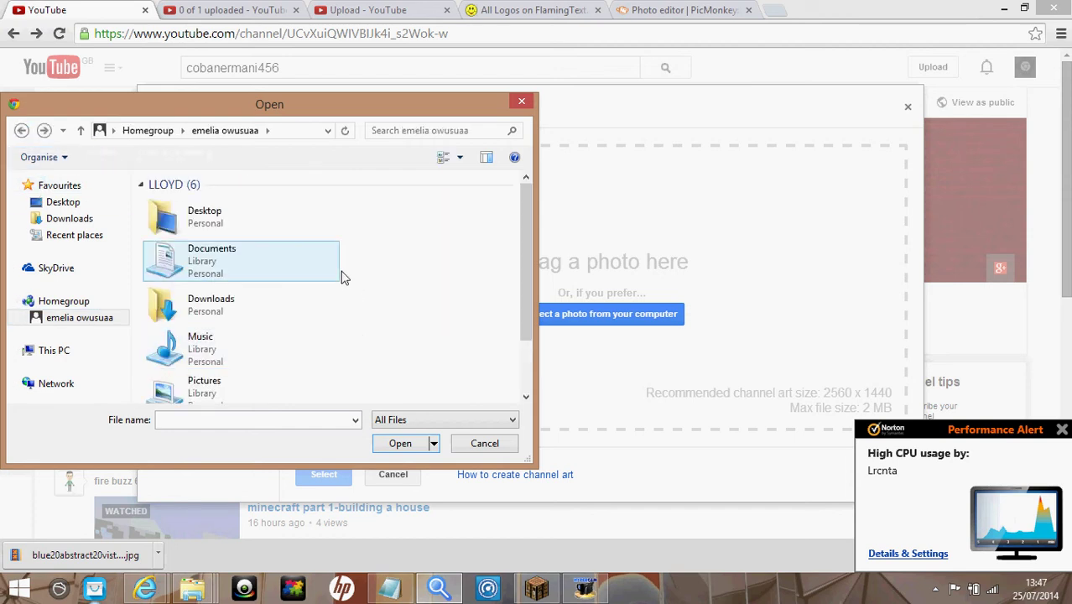
double_click(281, 267)
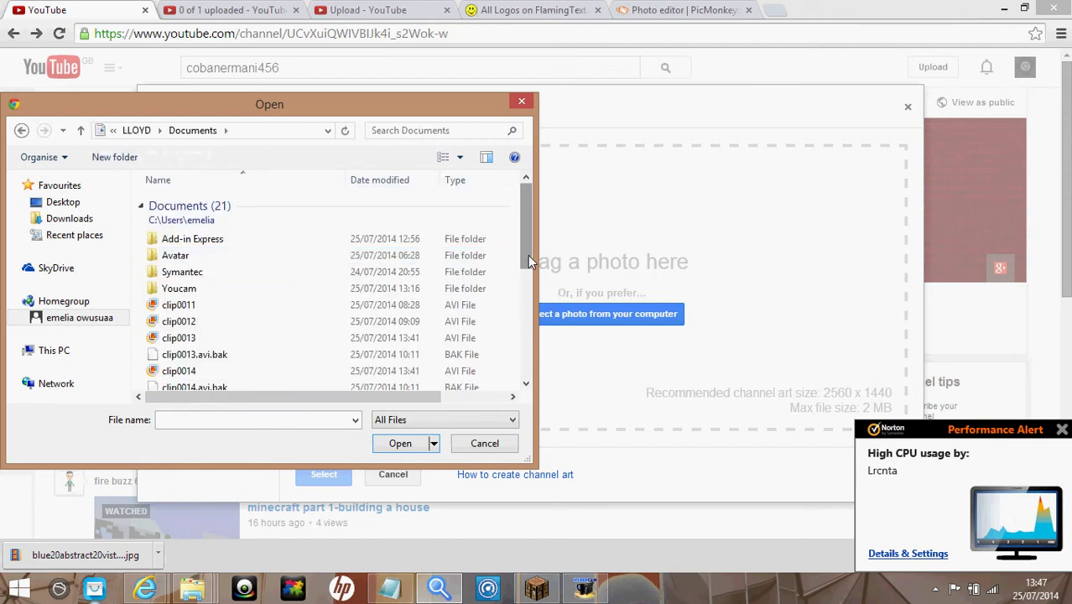
drag(527, 255, 552, 352)
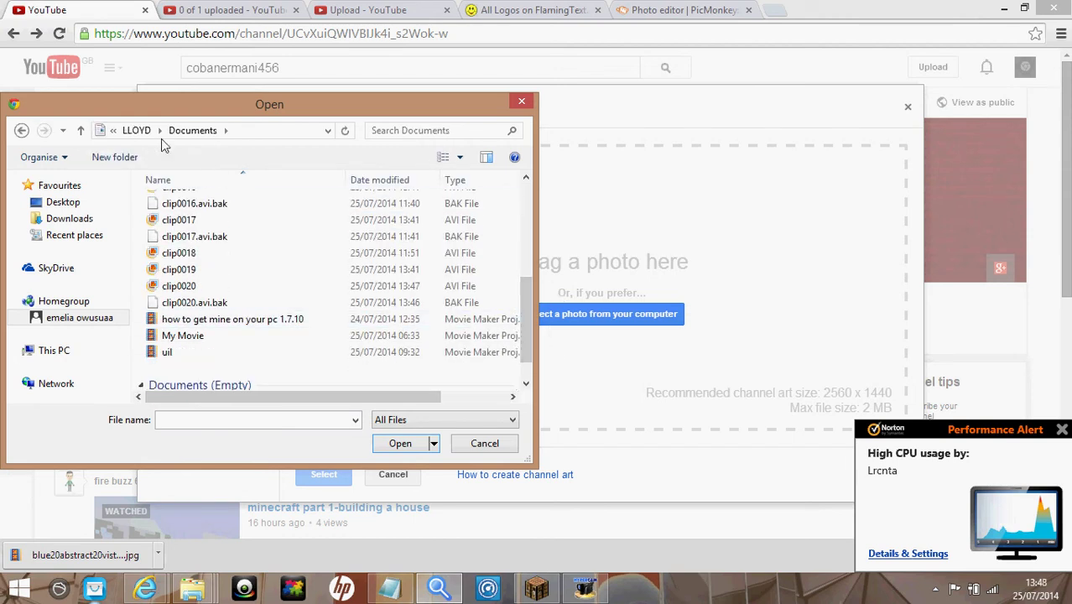
click(23, 132)
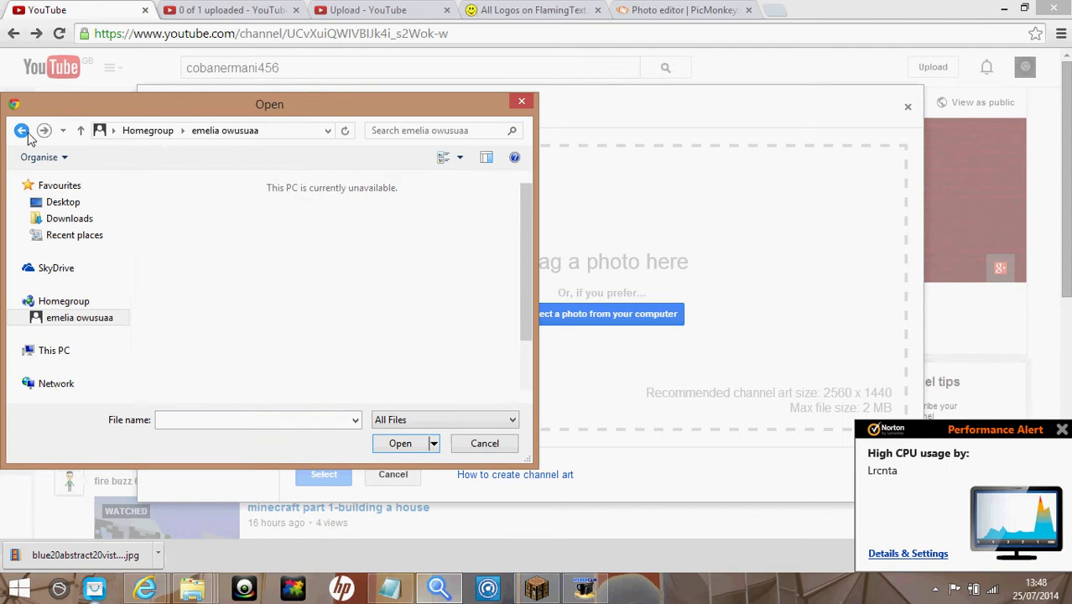
double_click(251, 232)
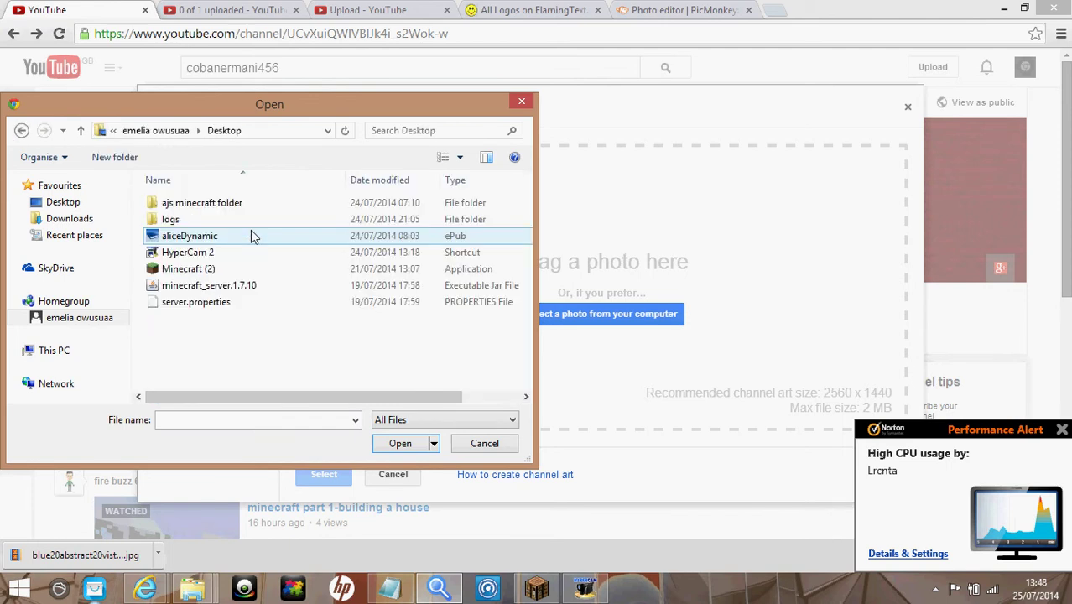
Navigate This PC > Documents > Symantec and select the 'channel art' image
click(92, 211)
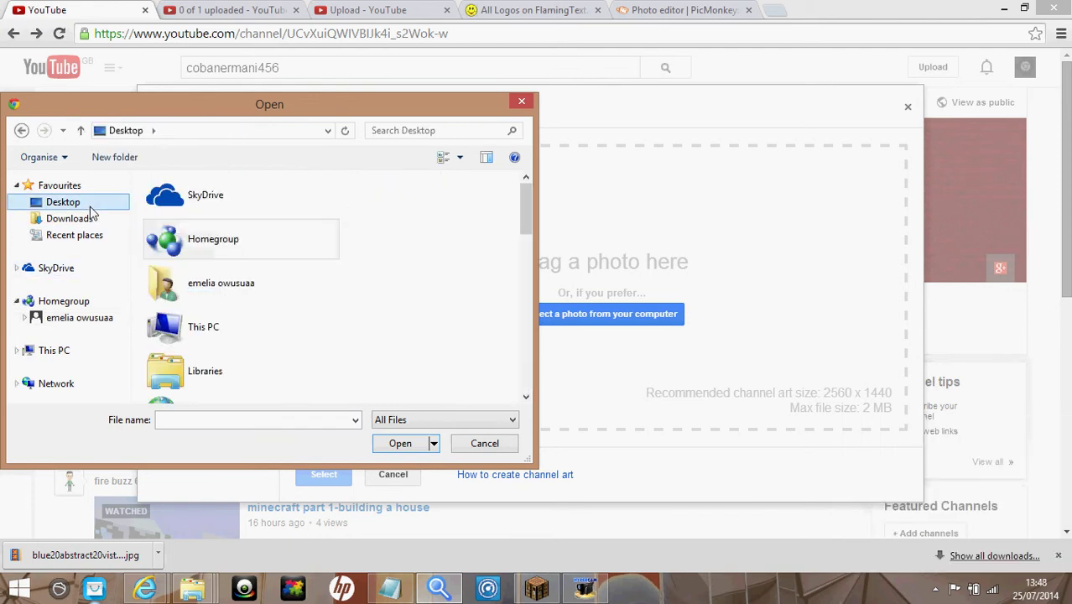
click(178, 248)
click(210, 331)
double_click(212, 333)
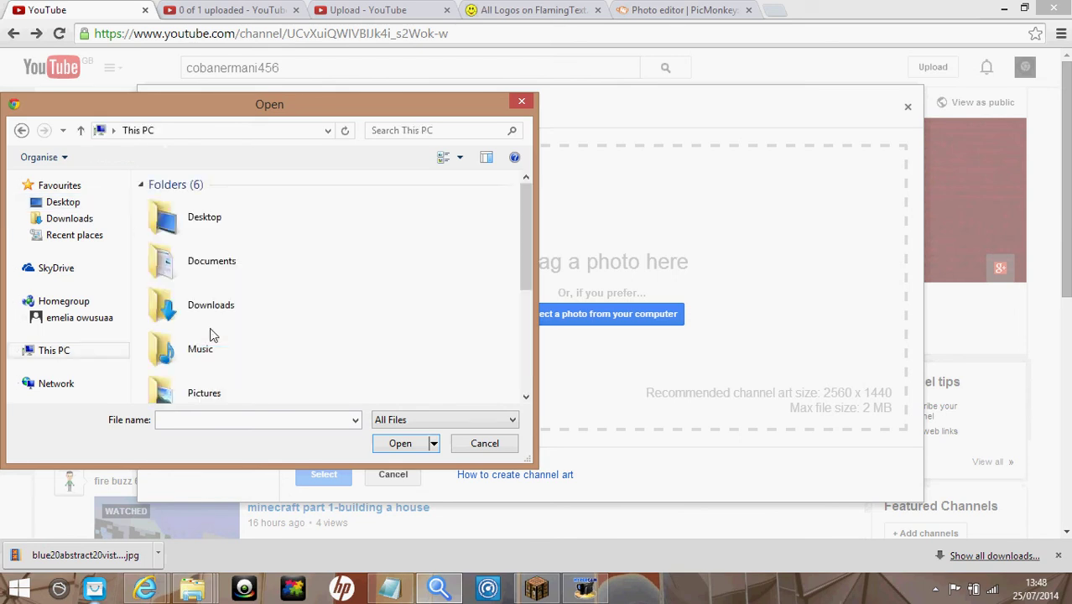
double_click(232, 218)
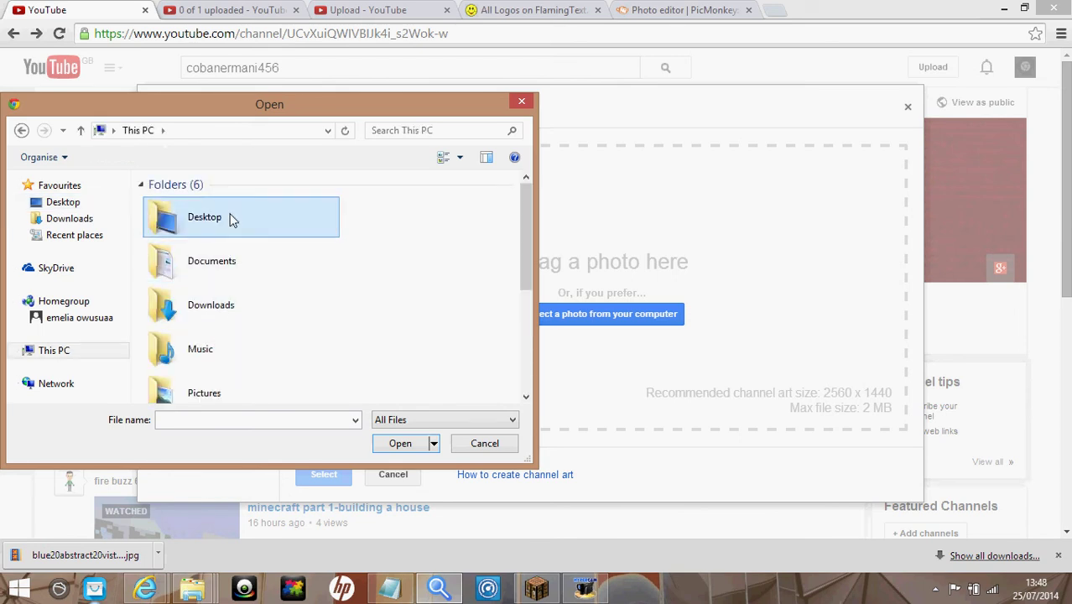
click(22, 131)
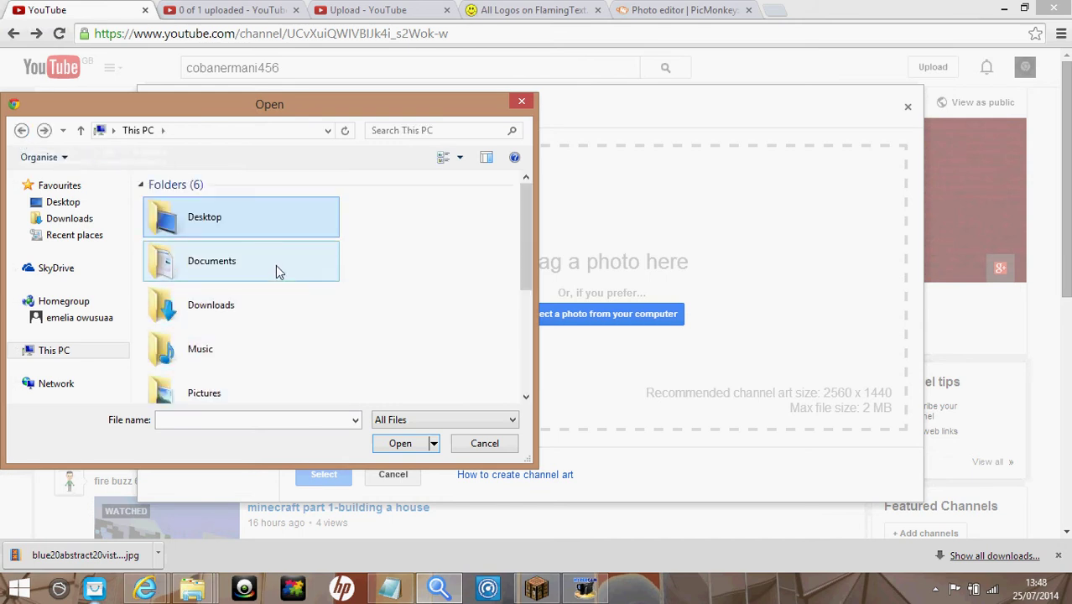
double_click(275, 265)
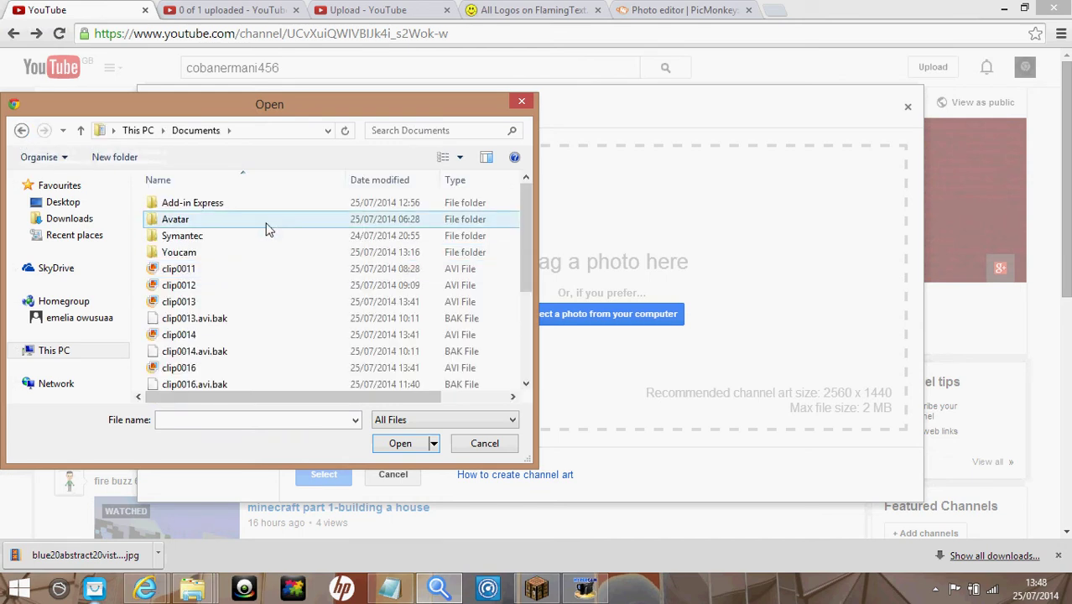
double_click(267, 239)
click(187, 230)
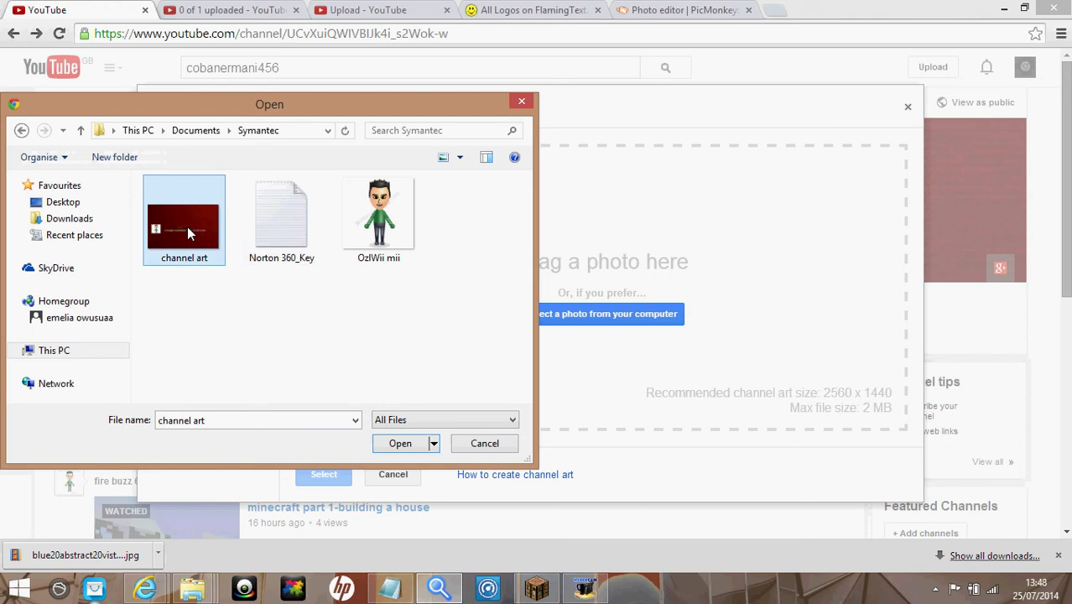
Upload the selected 'channel art' image to YouTube
click(400, 444)
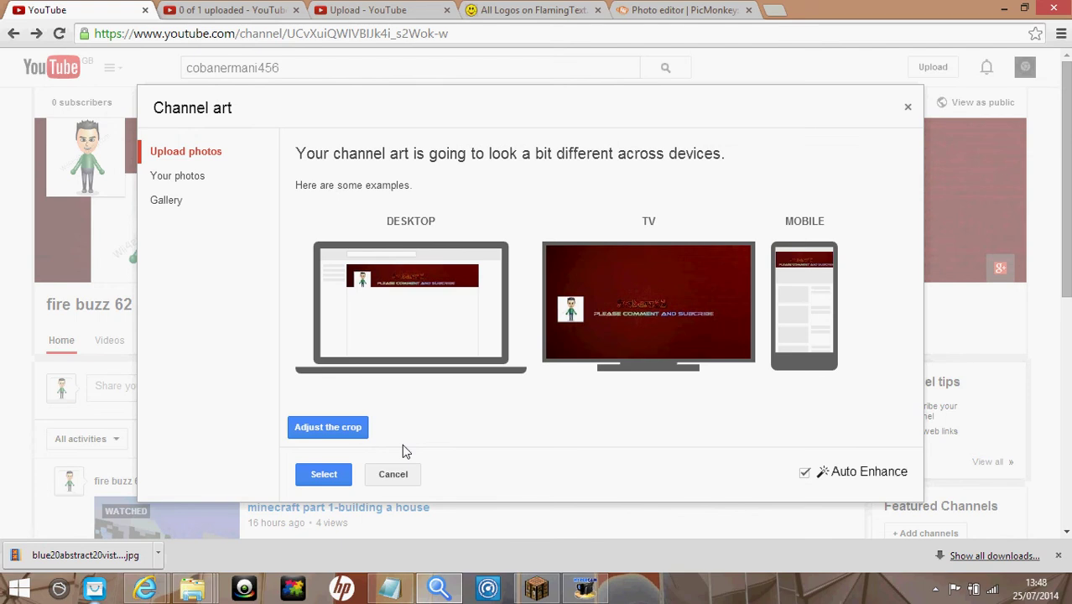
Move and resize the crop box around the firebuzz62 logo and text, then save the banner
click(350, 428)
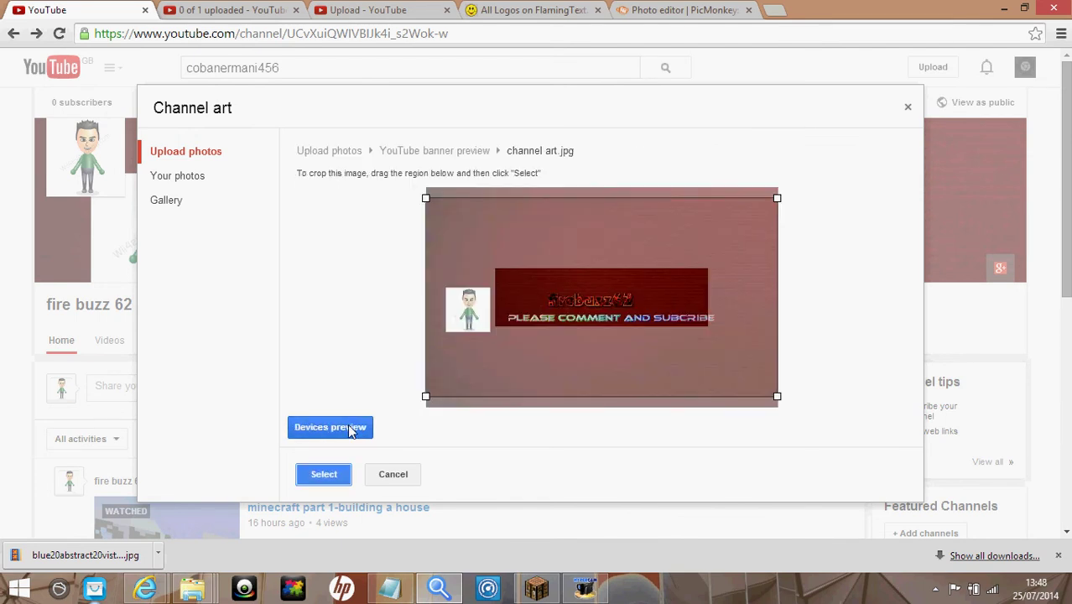
drag(580, 302, 626, 320)
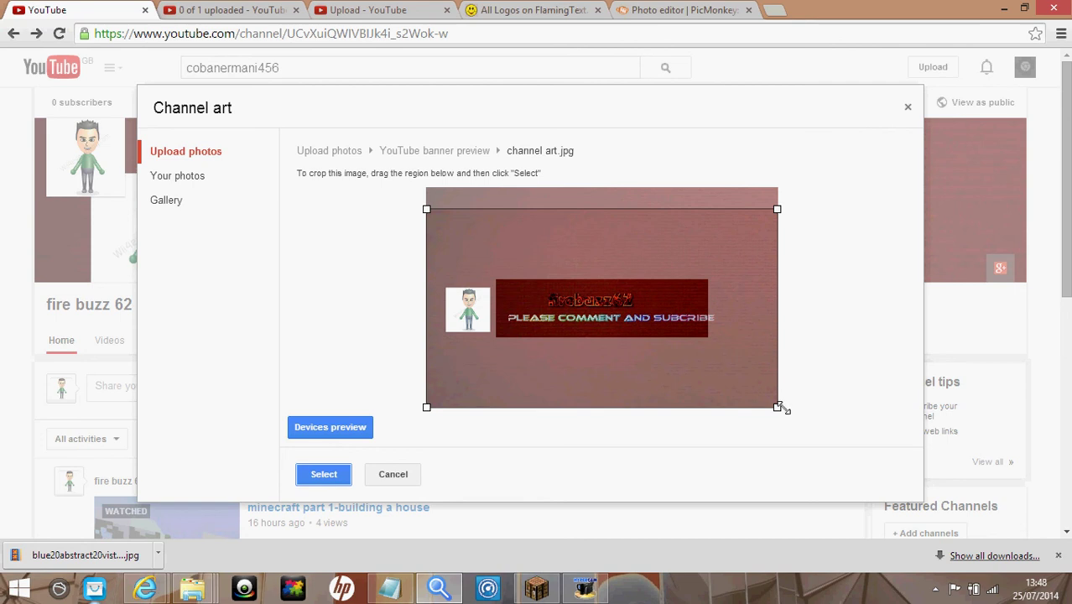
drag(776, 407, 748, 390)
drag(577, 315, 721, 324)
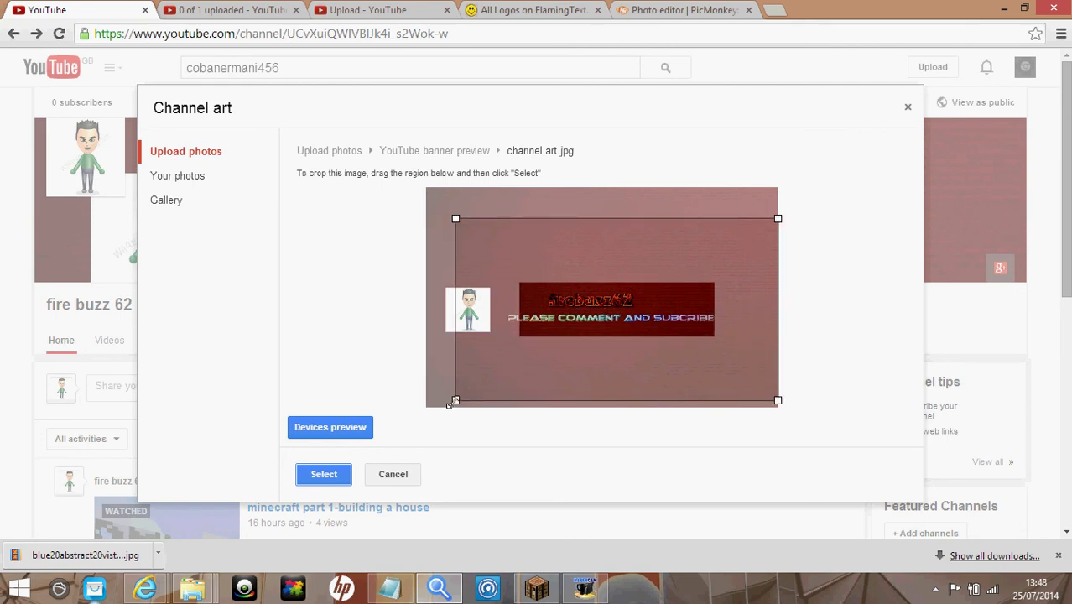
drag(453, 401, 443, 408)
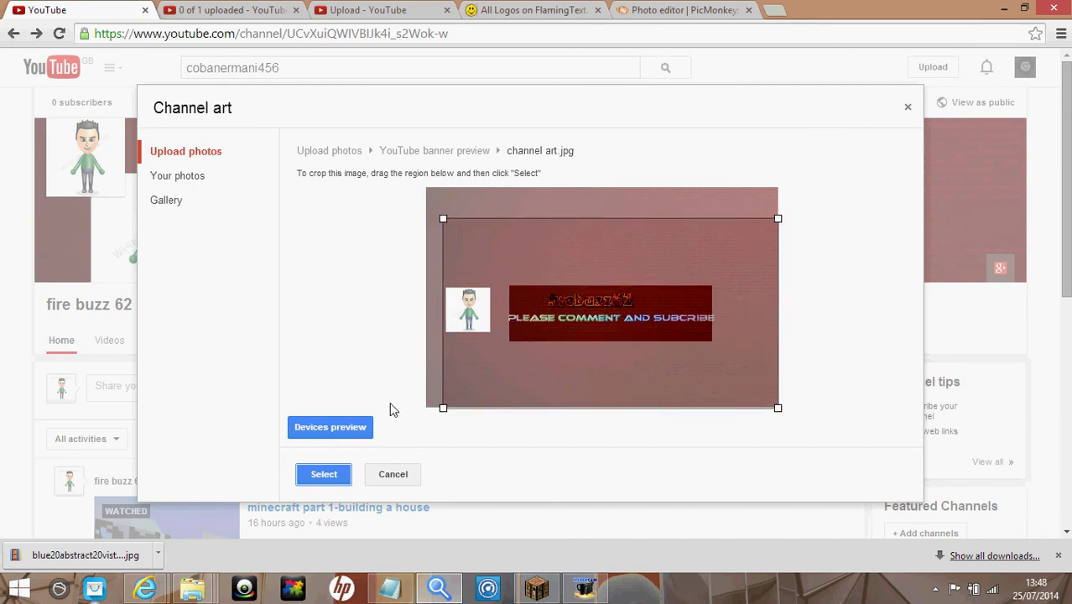
click(315, 475)
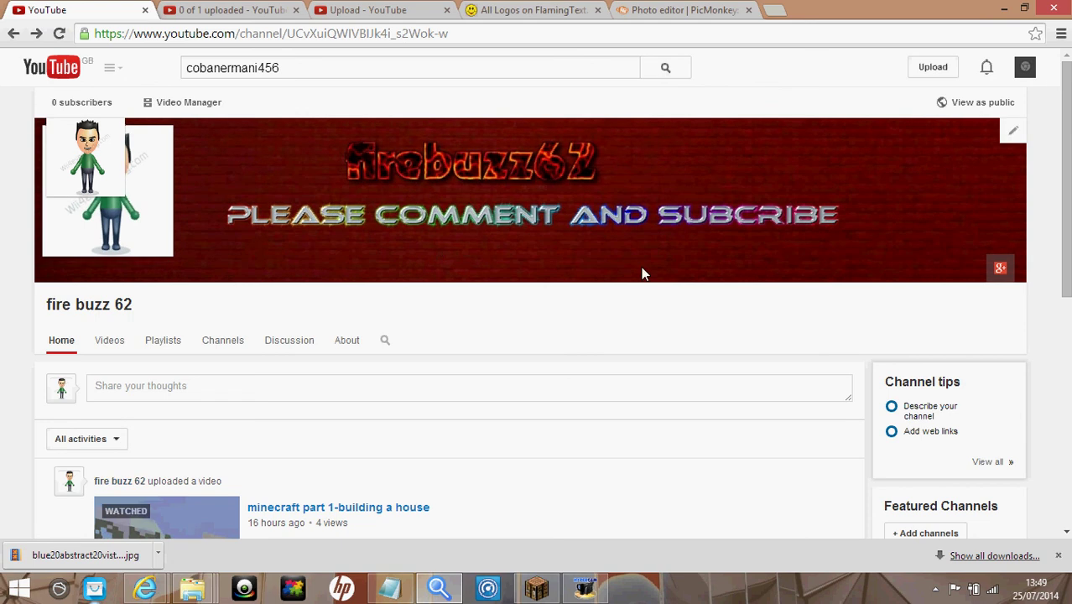
mouse_move(529, 200)
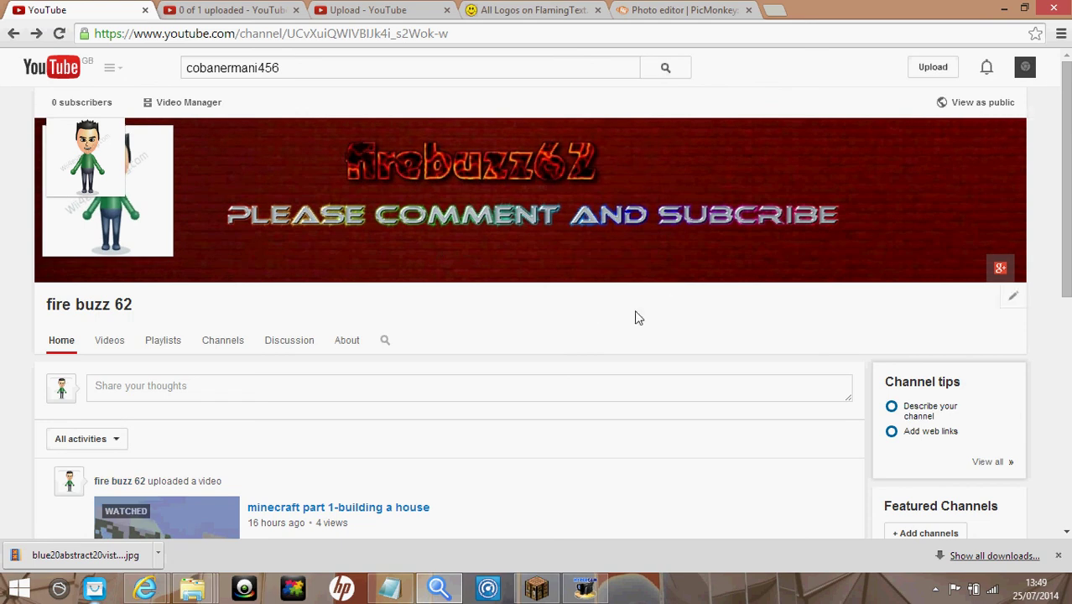
Bring up the HyperCam screen recorder from the taskbar
click(588, 591)
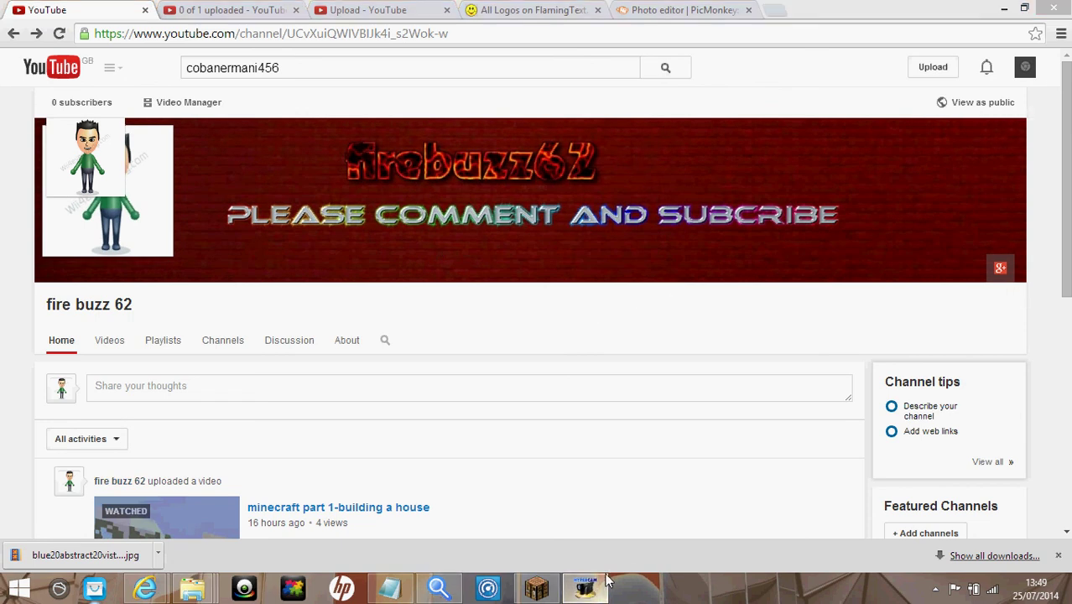
click(587, 592)
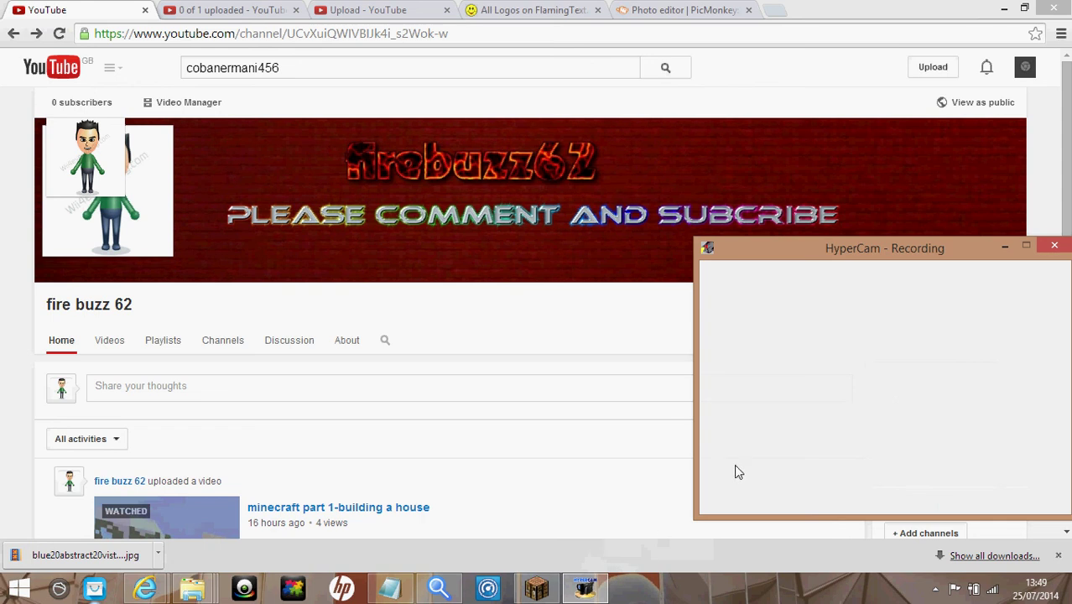